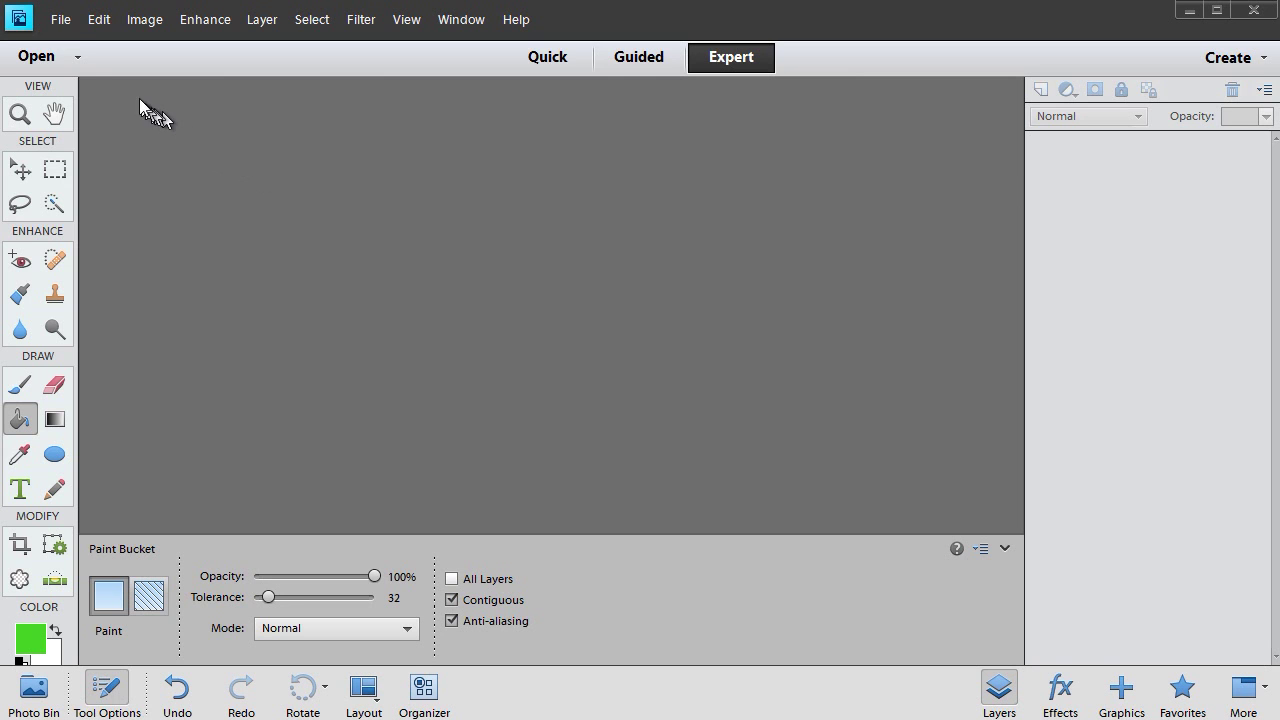
# Step: Create Untitled-1 as a blank 1000 × 60 pixel document with a transparent background
pyautogui.click(62, 20)
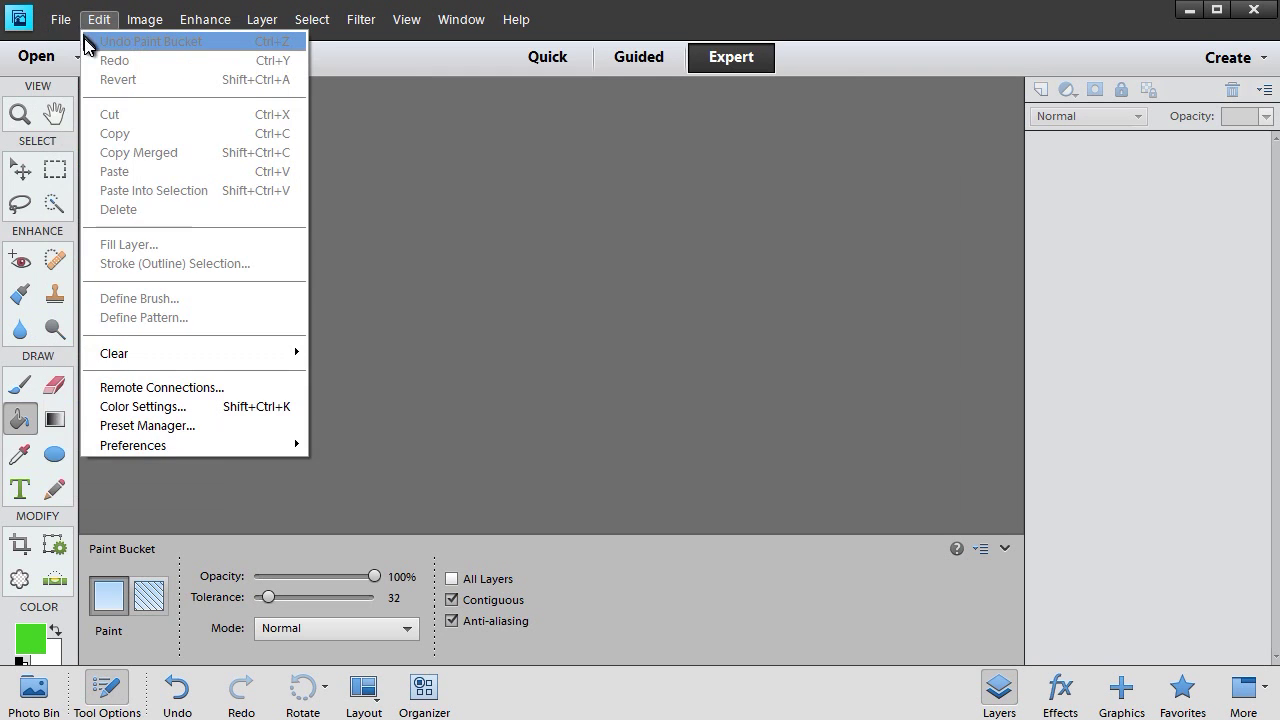
pyautogui.moveTo(75, 43)
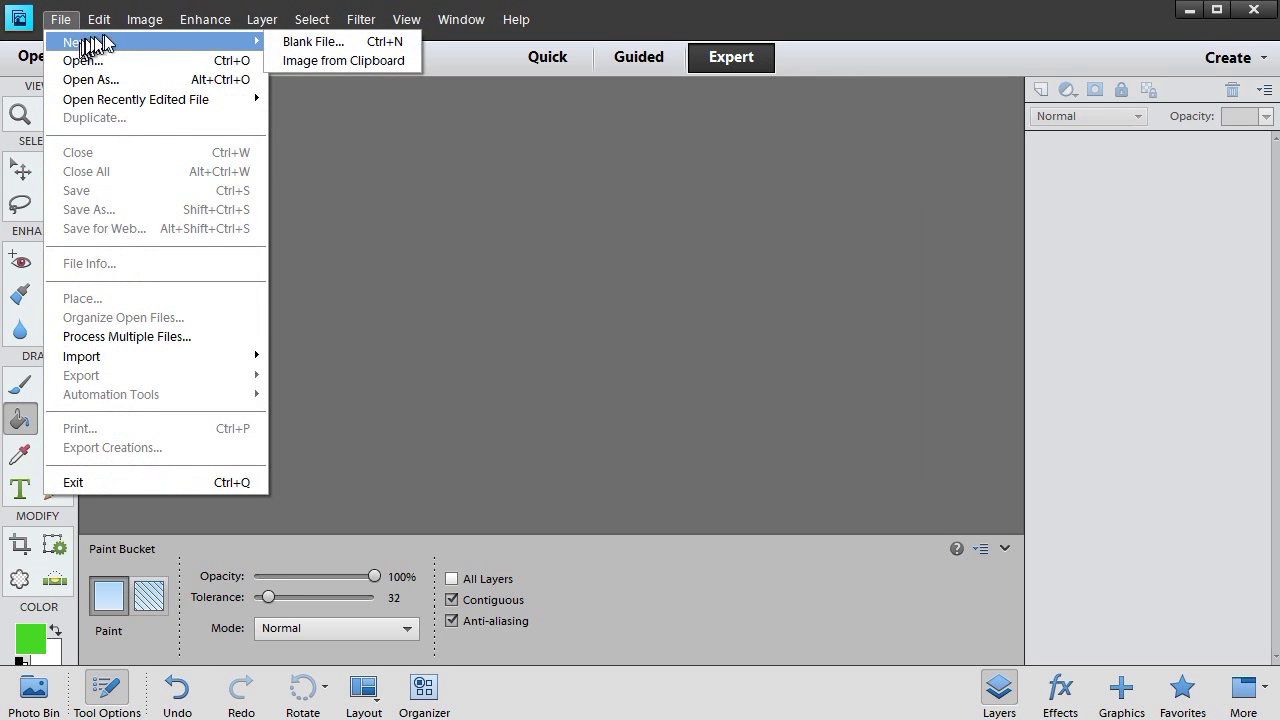
pyautogui.click(356, 42)
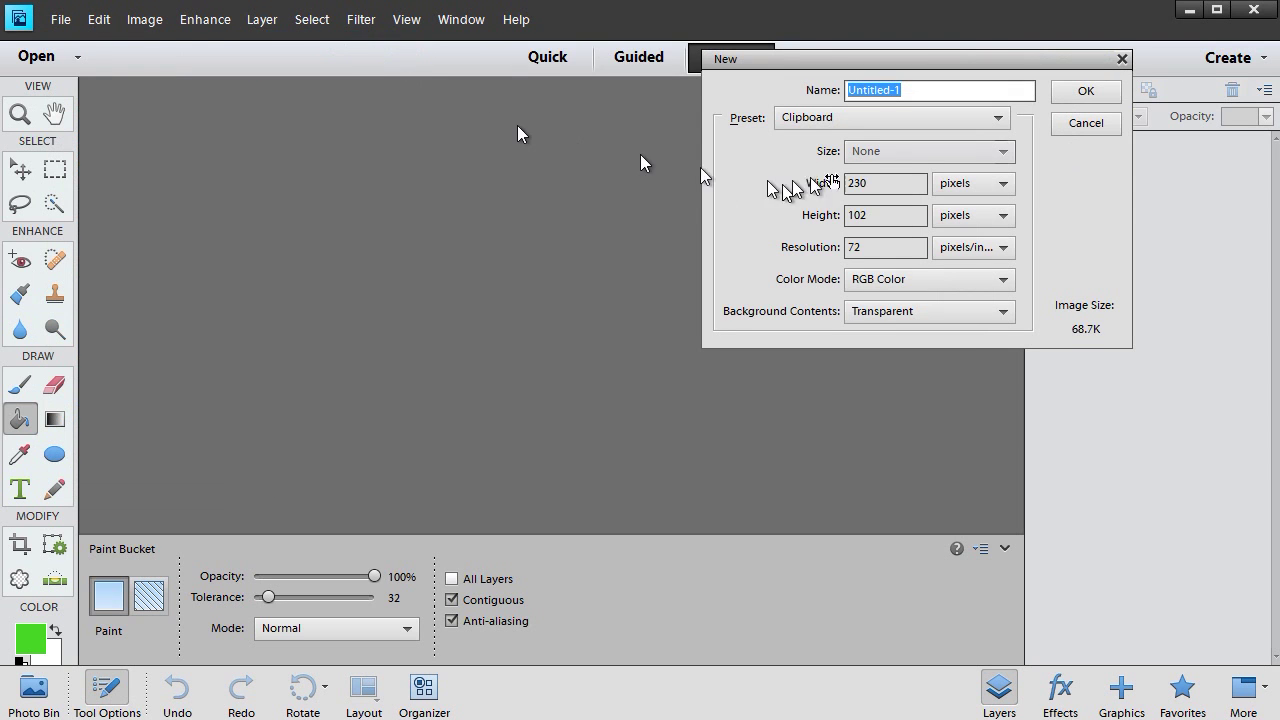
pyautogui.doubleClick(875, 183)
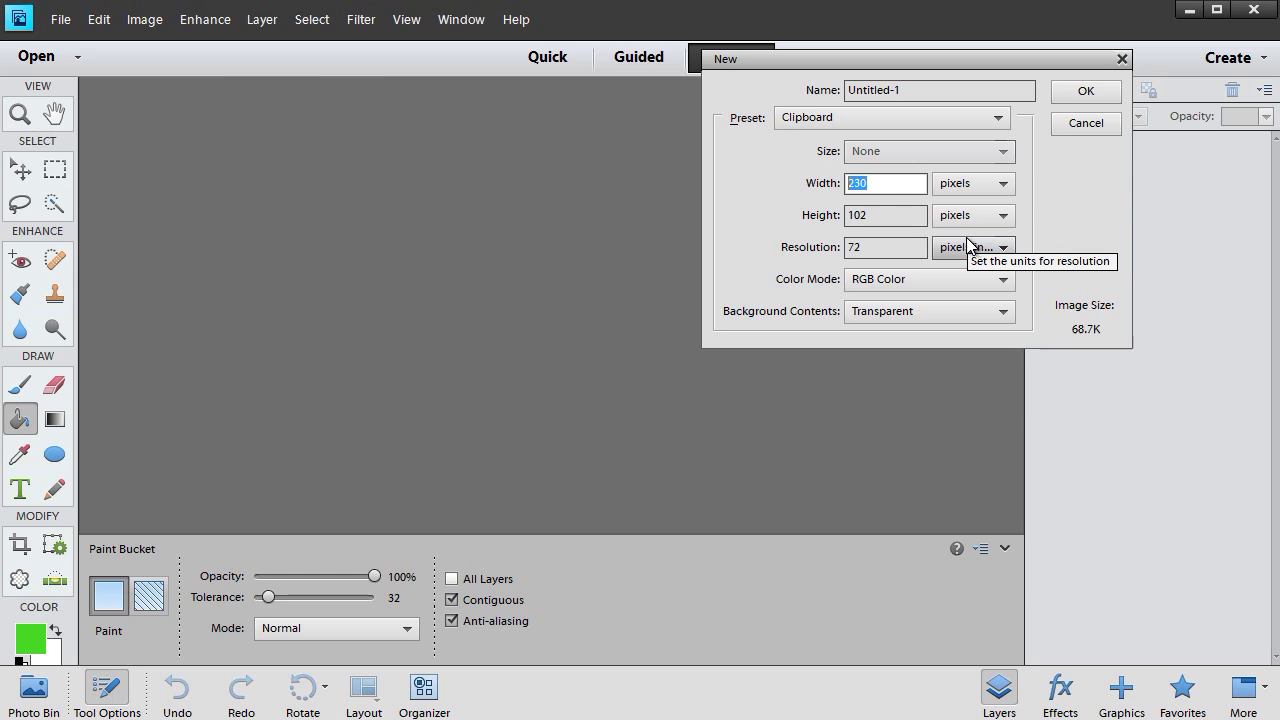
pyautogui.write('1000')
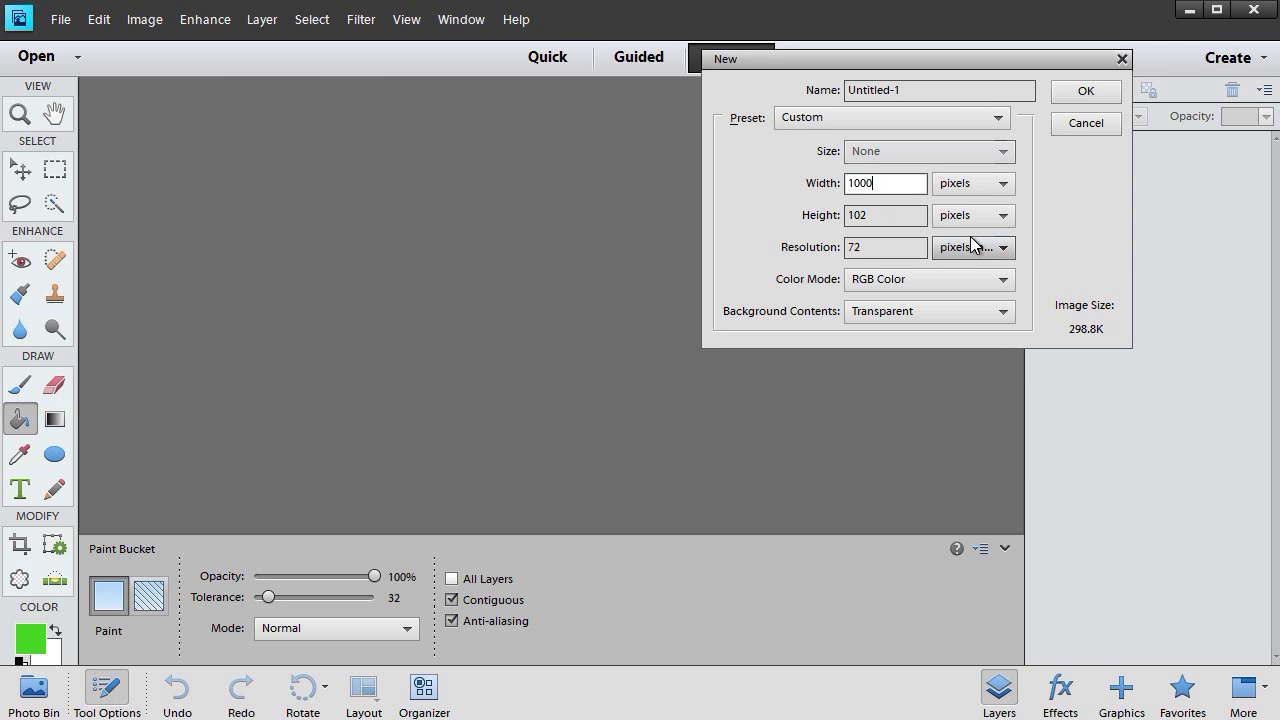
pyautogui.press('Tab')
pyautogui.press('Tab')
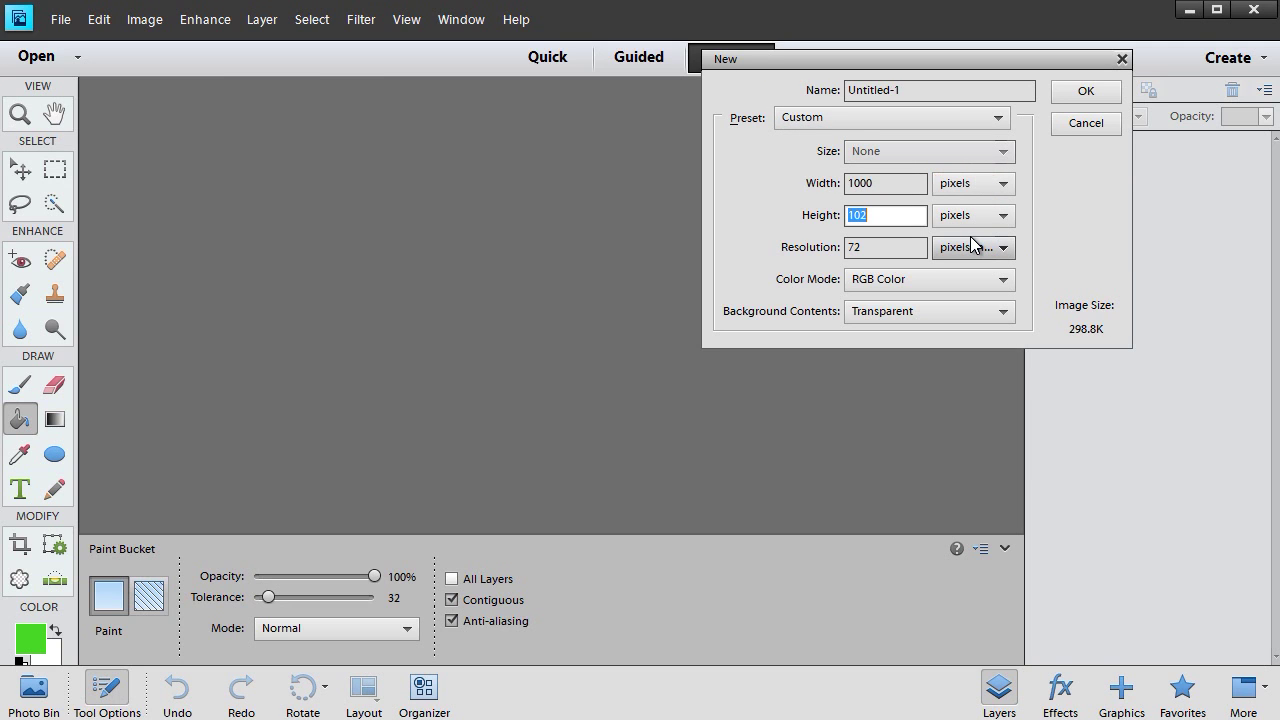
pyautogui.write('60')
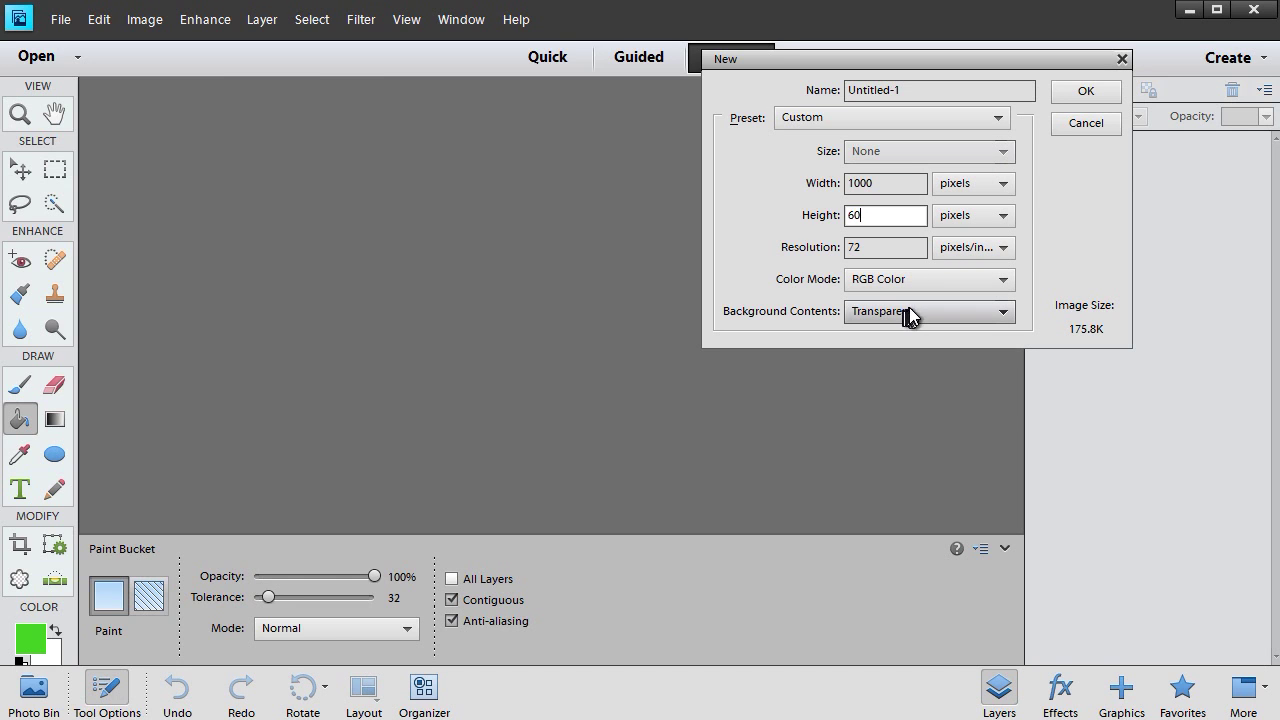
pyautogui.click(1090, 93)
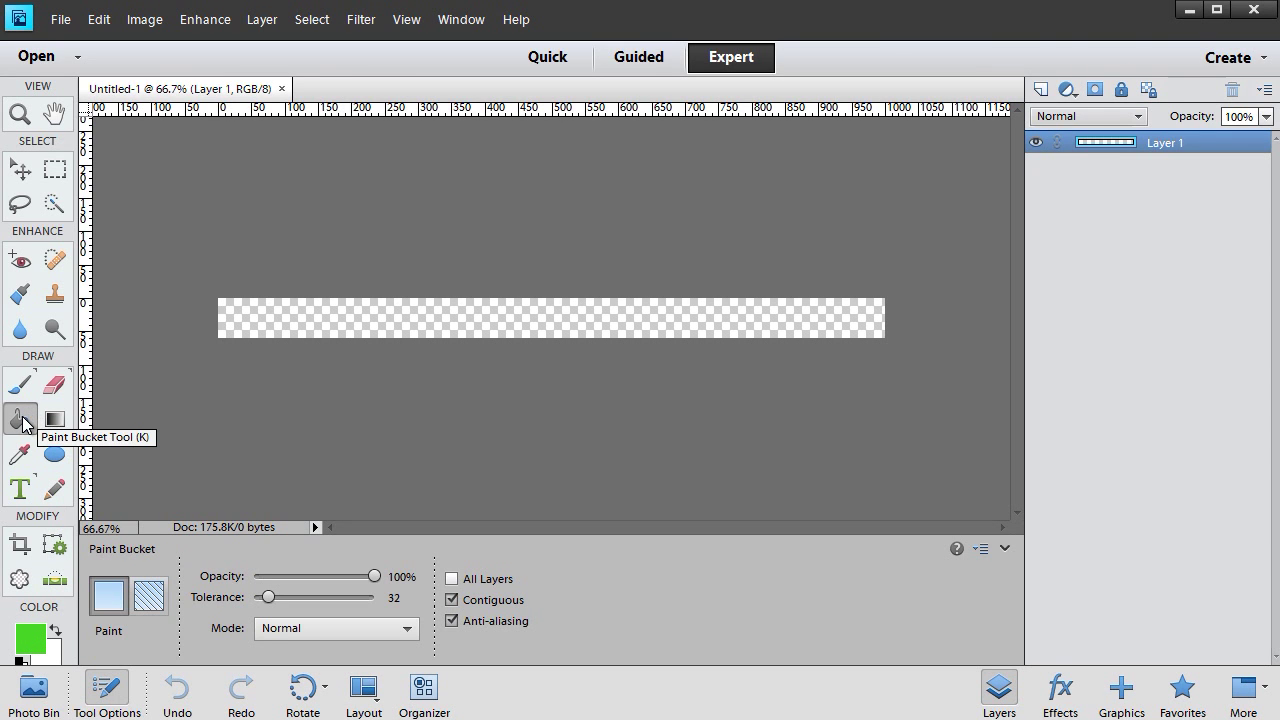
# Step: Fill the empty Layer 1 strip with solid green using the Paint Bucket
pyautogui.click(346, 319)
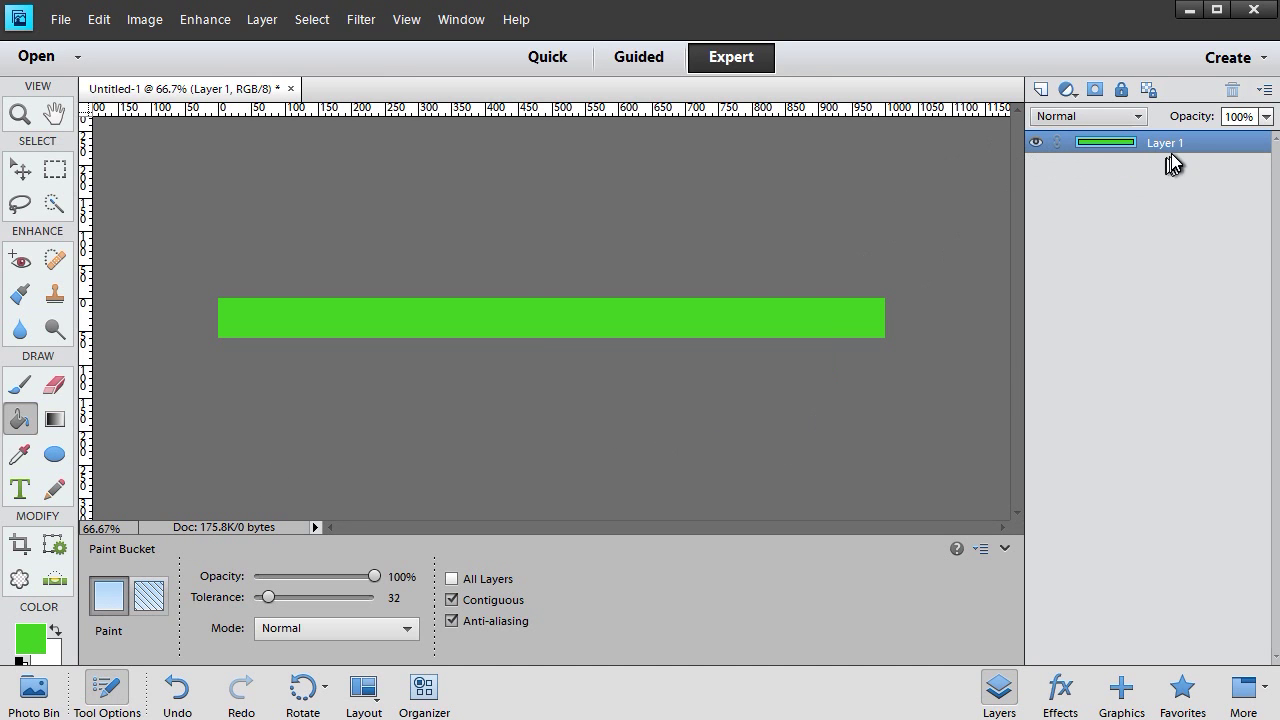
pyautogui.click(25, 645)
# Step: Set the foreground to blue #1f3ba6 and draw an ellipse over the green bar's left end
pyautogui.click(646, 232)
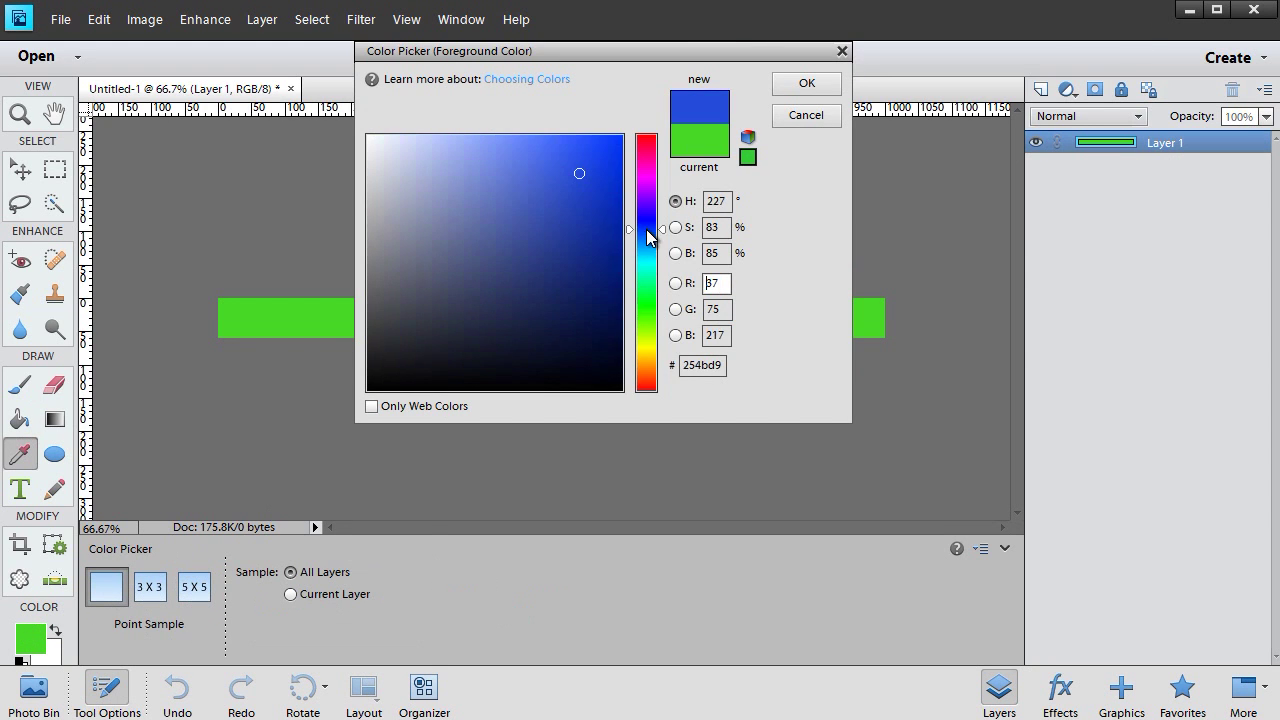
pyautogui.click(575, 224)
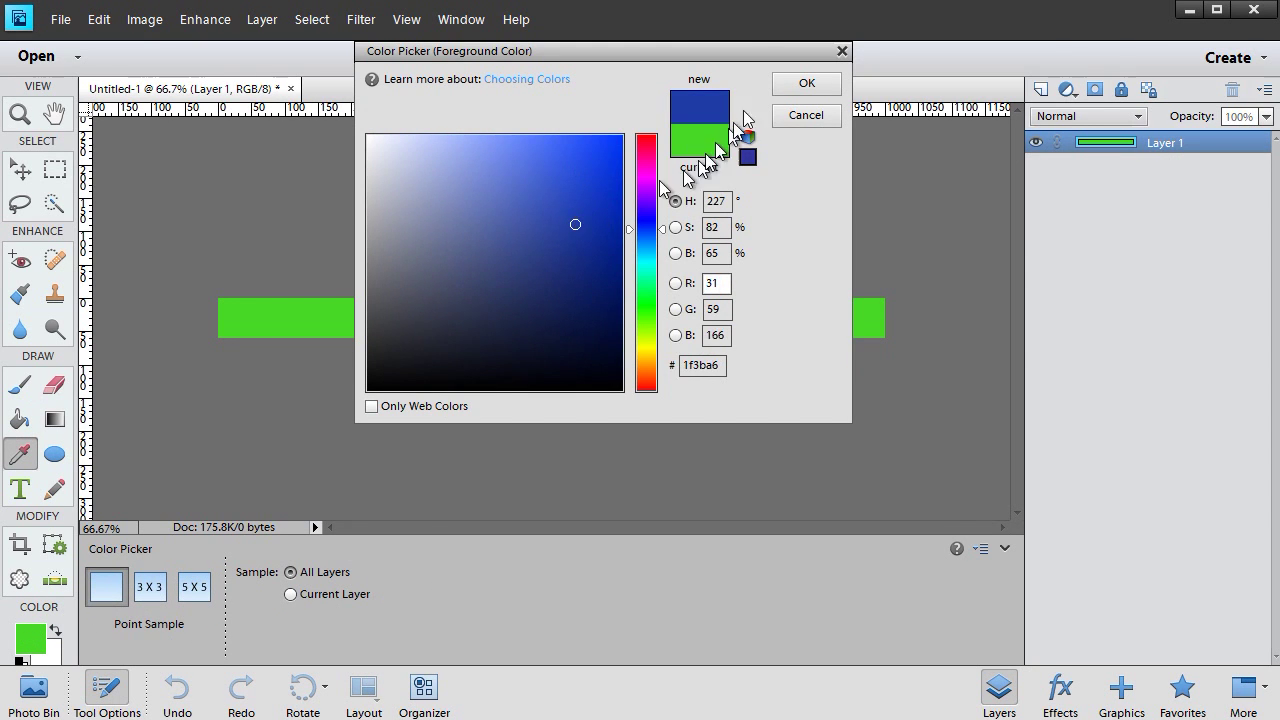
pyautogui.click(818, 86)
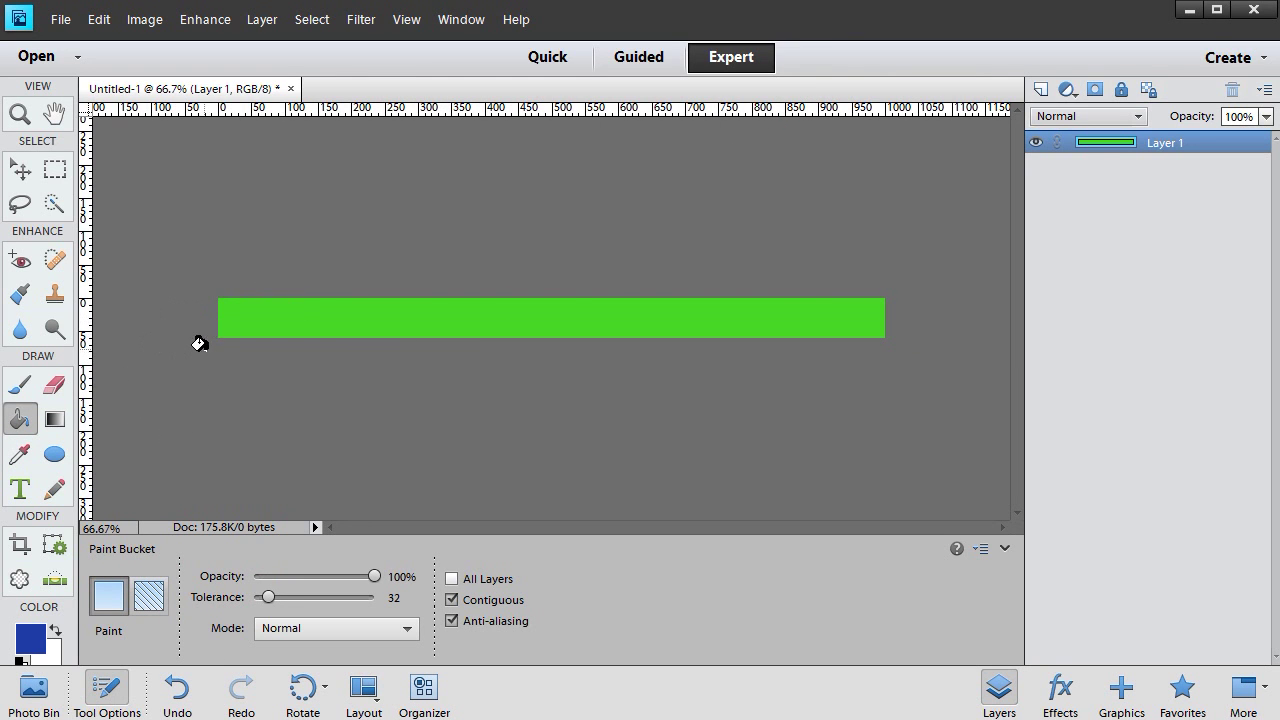
pyautogui.click(55, 457)
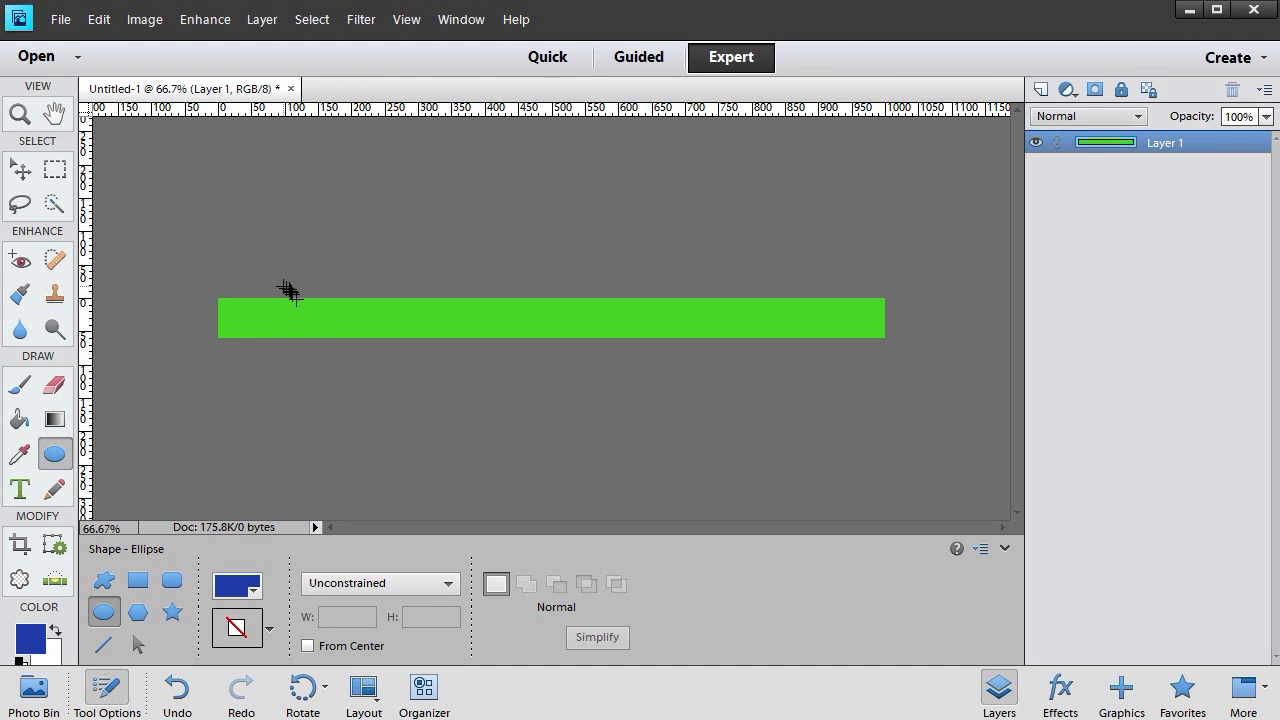
pyautogui.moveTo(255, 282); pyautogui.dragTo(372, 352)
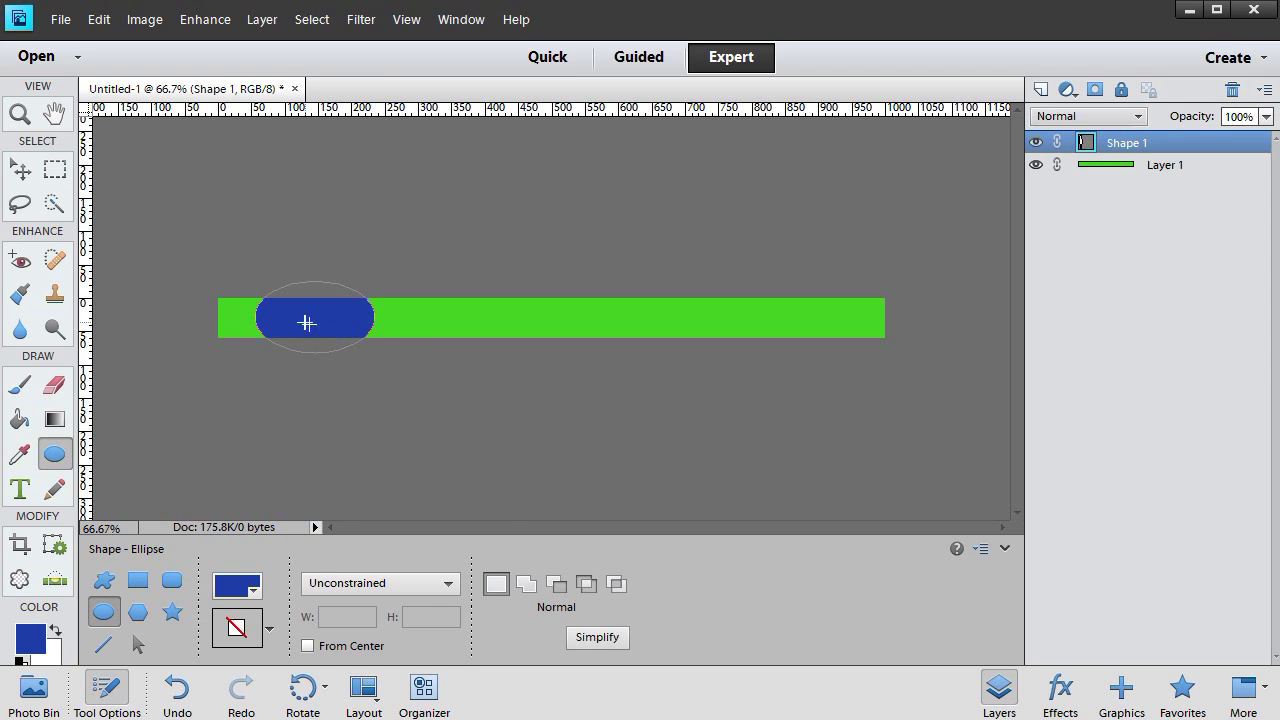
# Step: Move the blue ellipse flush against the green bar's left end
pyautogui.click(22, 172)
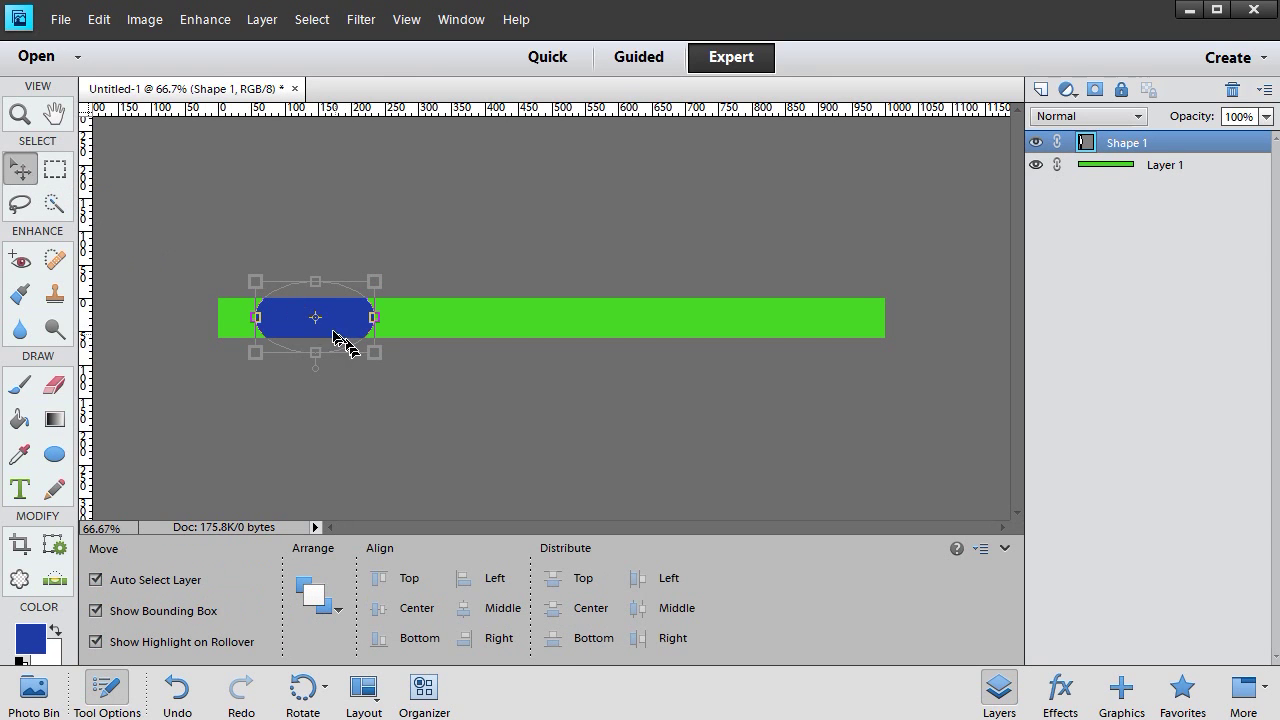
pyautogui.moveTo(316, 322); pyautogui.dragTo(298, 335)
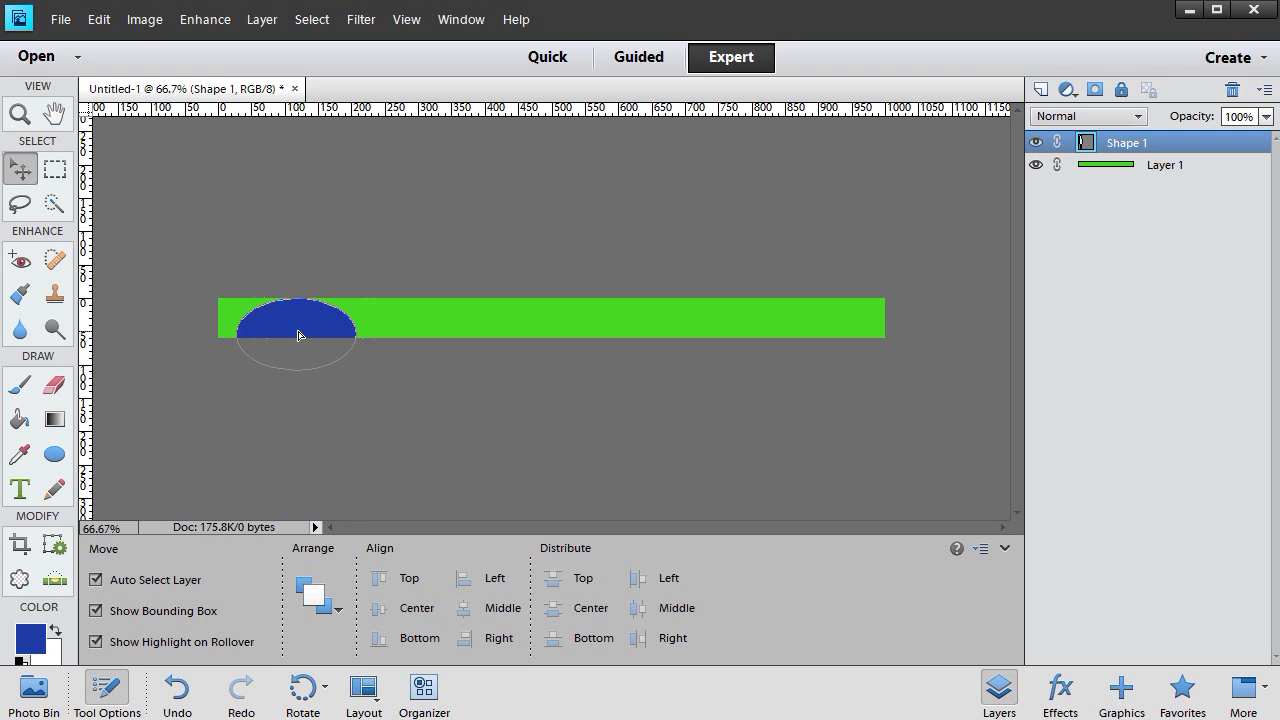
pyautogui.moveTo(298, 335)
pyautogui.mouseDown()
pyautogui.moveTo(280, 334)
pyautogui.moveTo(289, 340)
pyautogui.mouseUp()
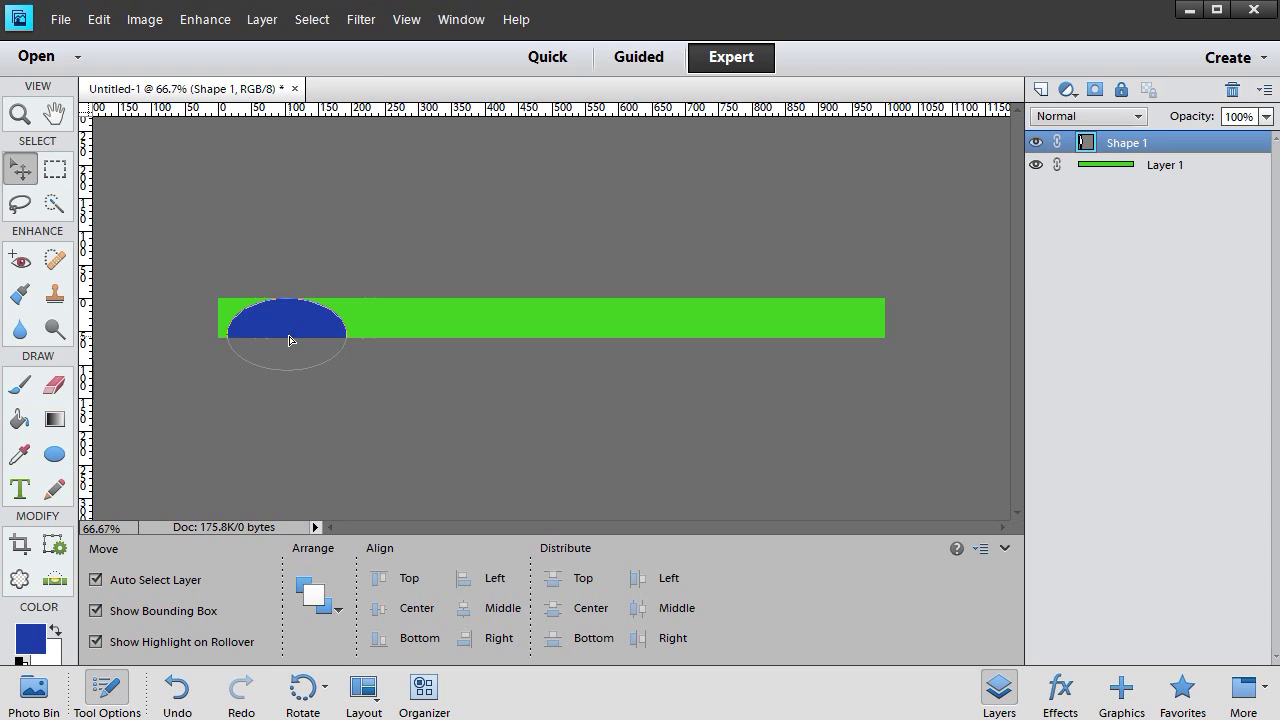
pyautogui.moveTo(289, 340); pyautogui.dragTo(289, 340)
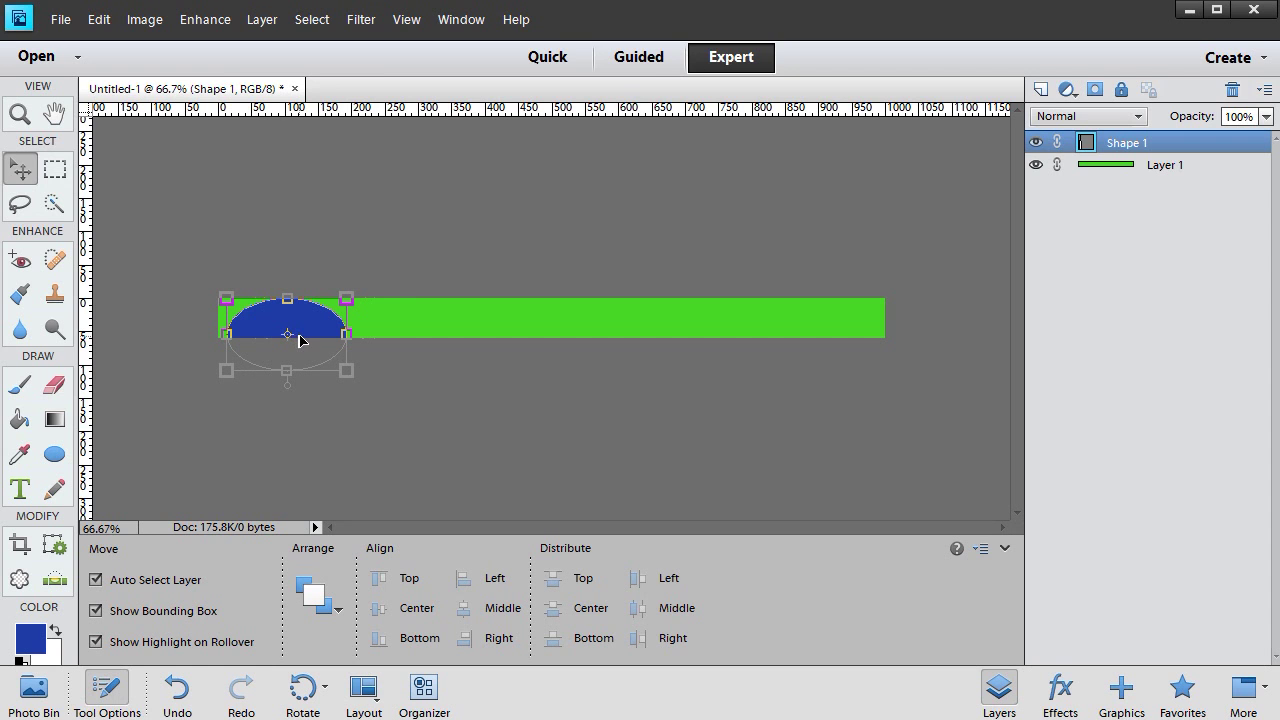
# Step: Rename the Shape 1 layer to 'elipse'
pyautogui.rightClick(1124, 147)
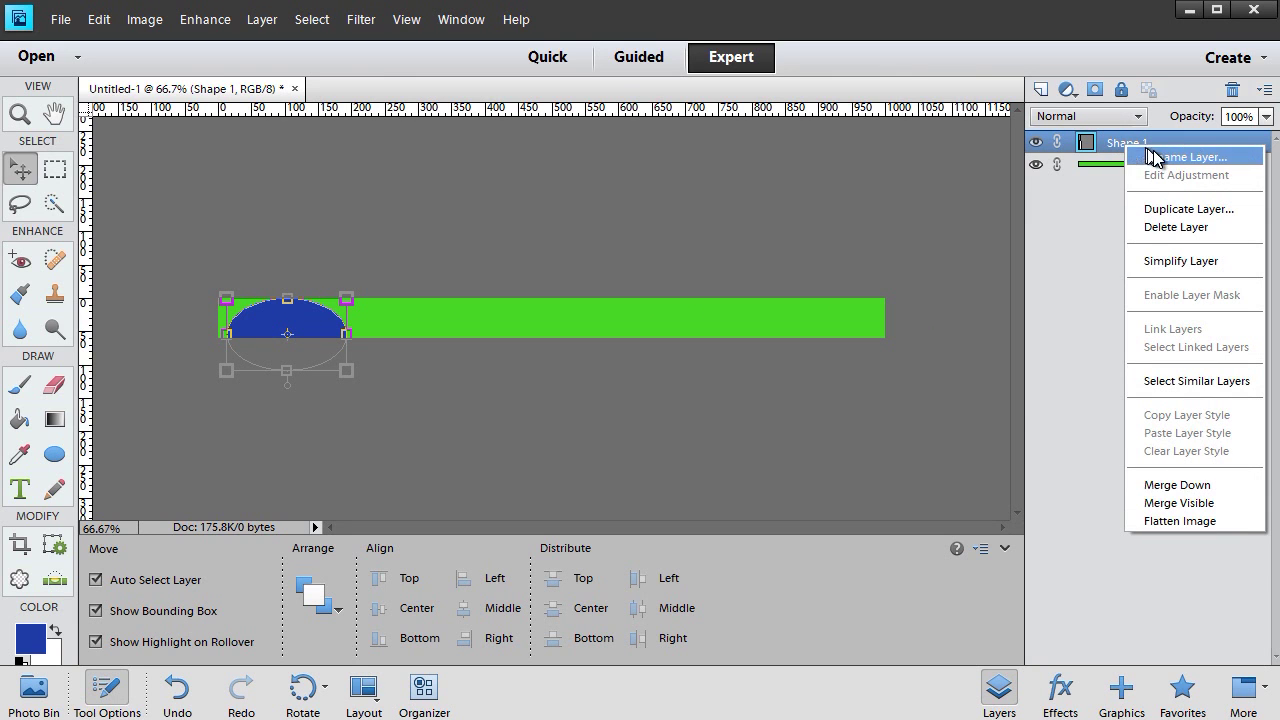
pyautogui.click(1152, 158)
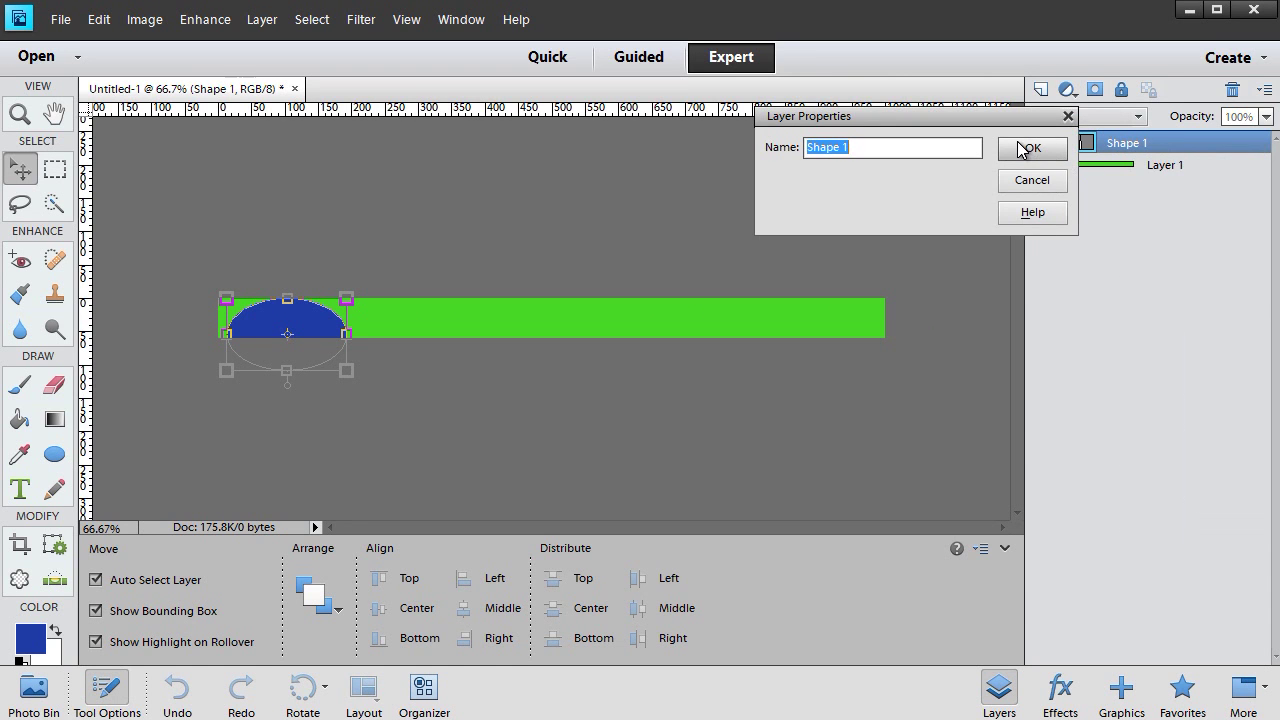
pyautogui.write('elipse')
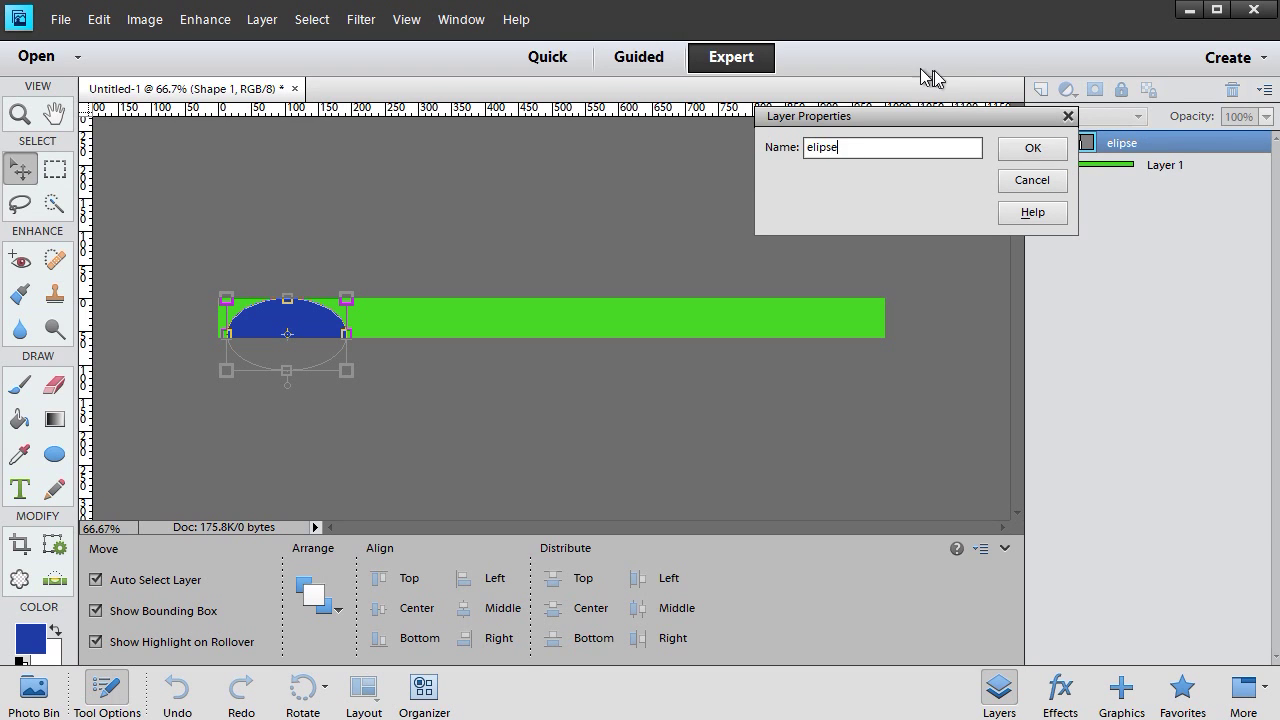
pyautogui.click(1035, 150)
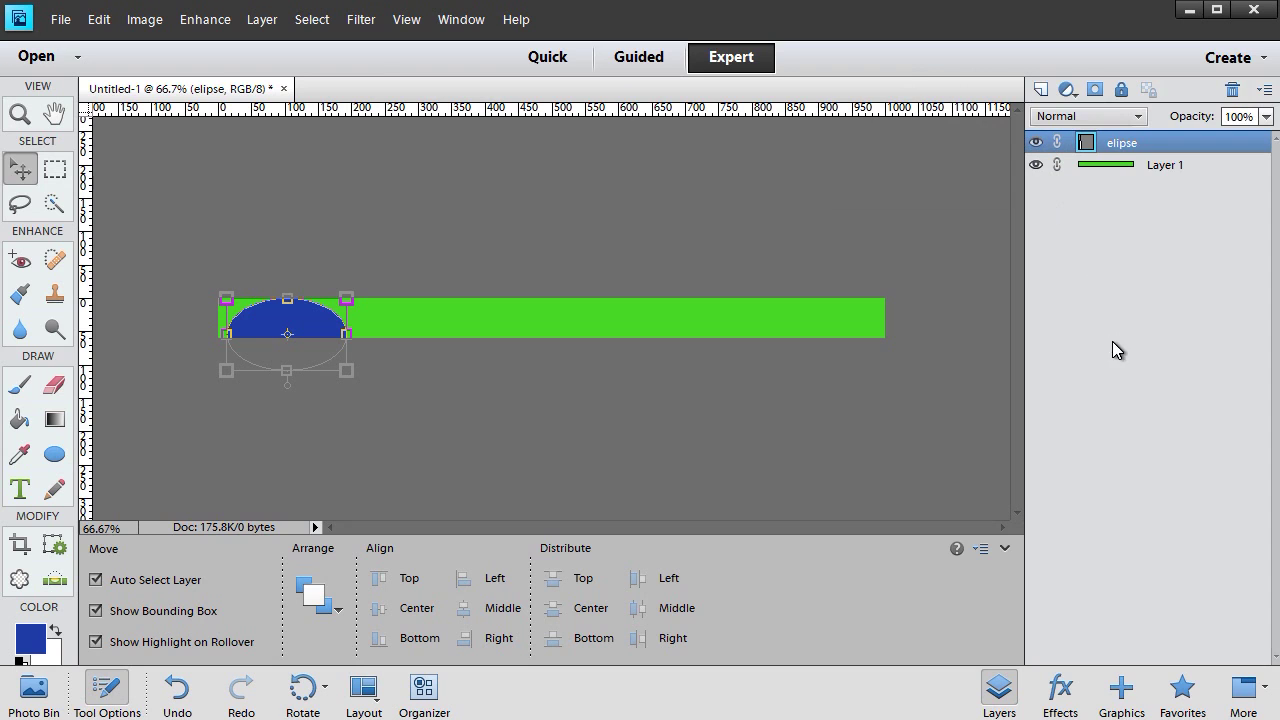
pyautogui.rightClick(1153, 144)
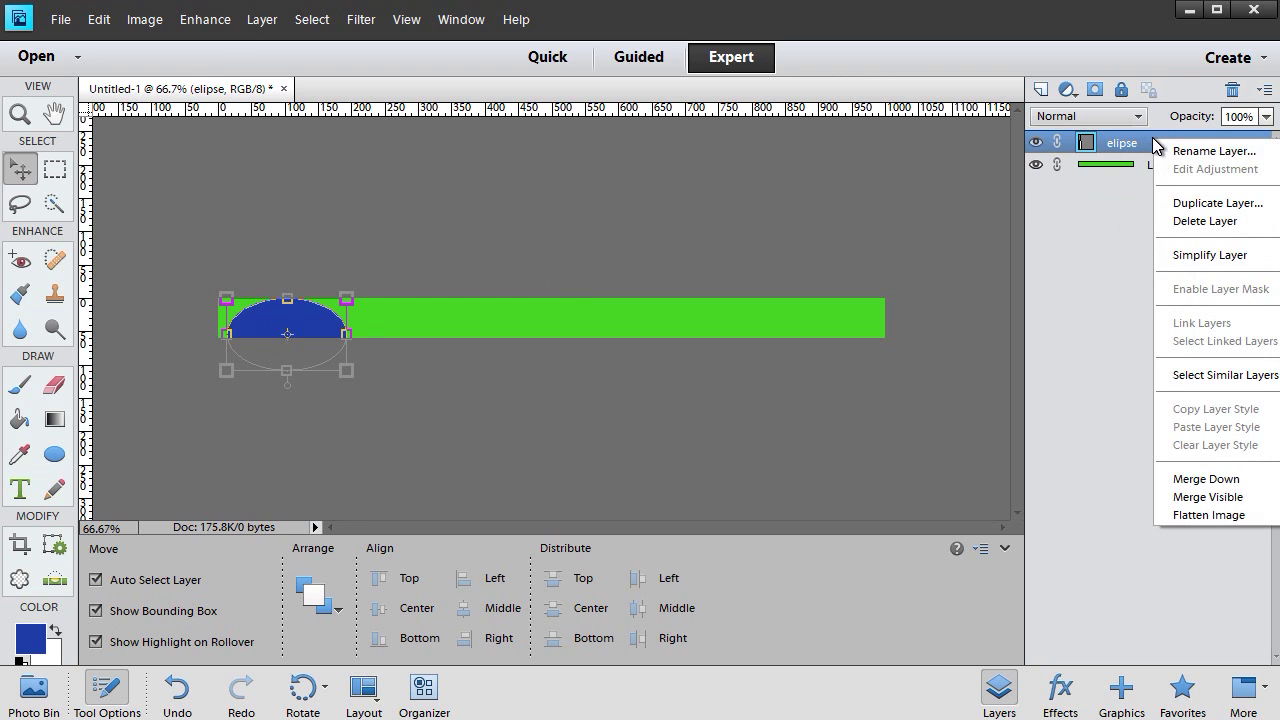
# Step: Duplicate the elipse layer and drag the copy to the green bar's right end
pyautogui.click(1203, 205)
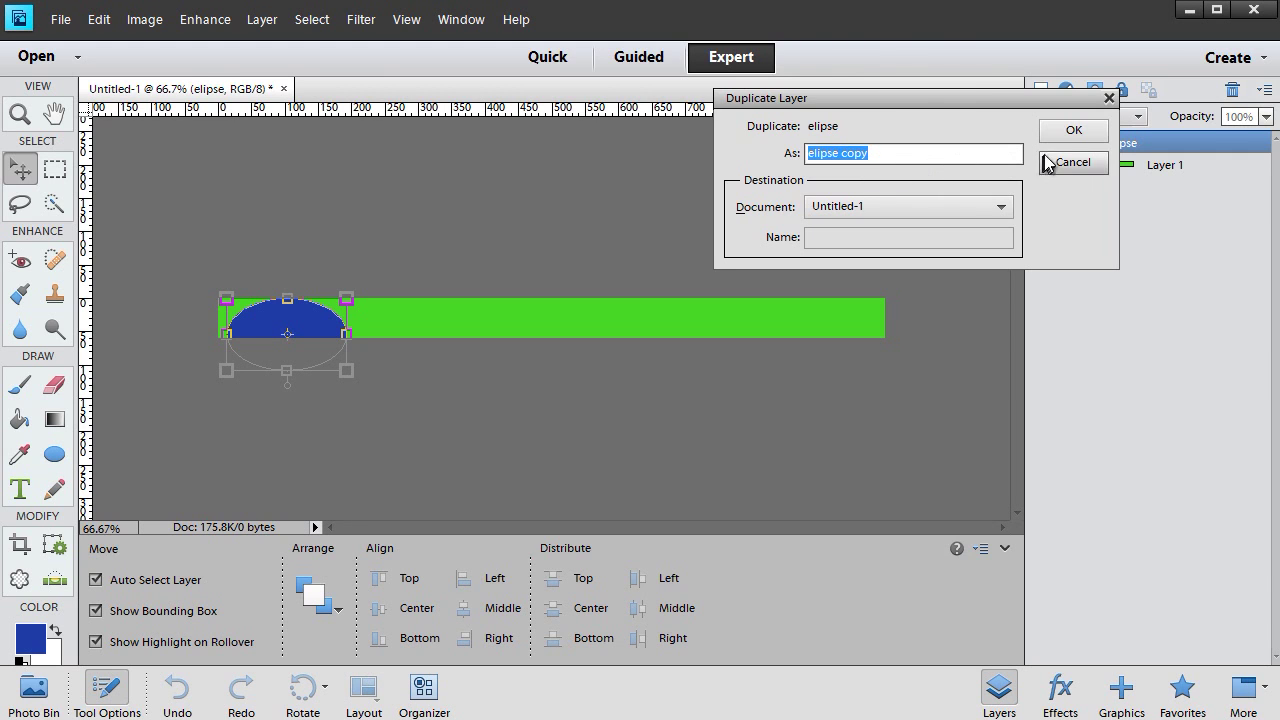
pyautogui.click(1075, 133)
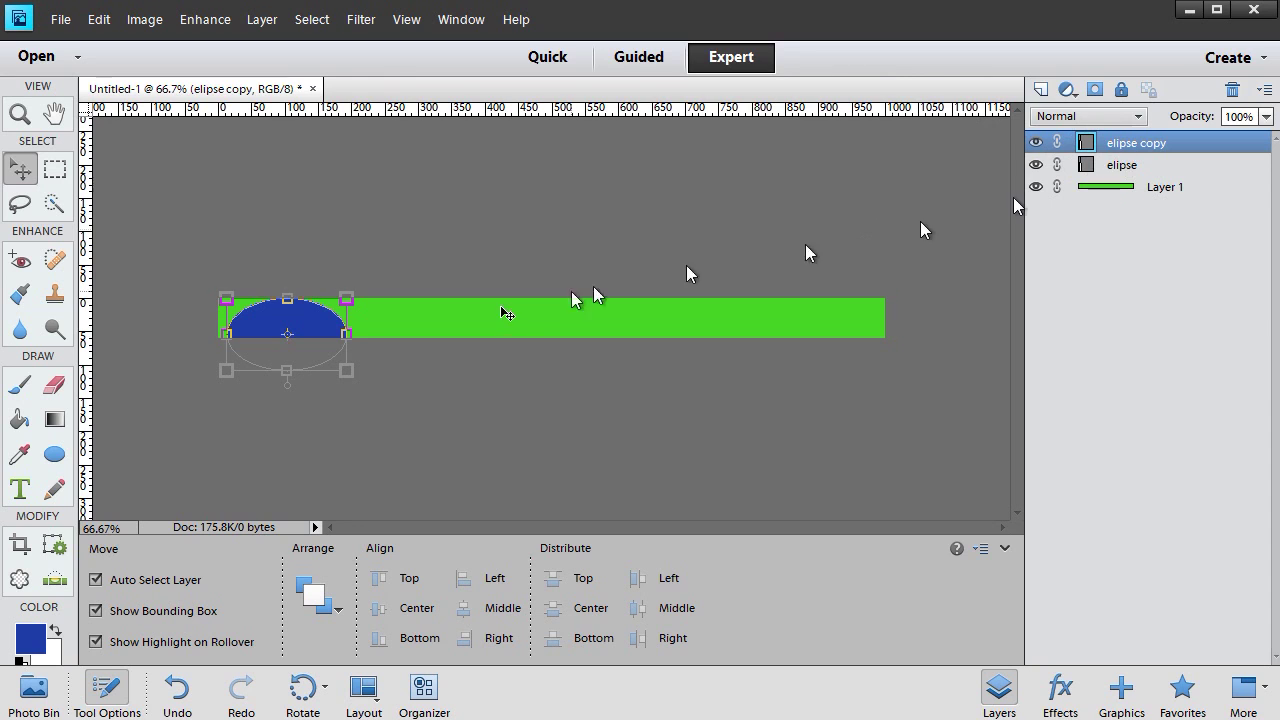
pyautogui.moveTo(300, 328); pyautogui.dragTo(845, 328)
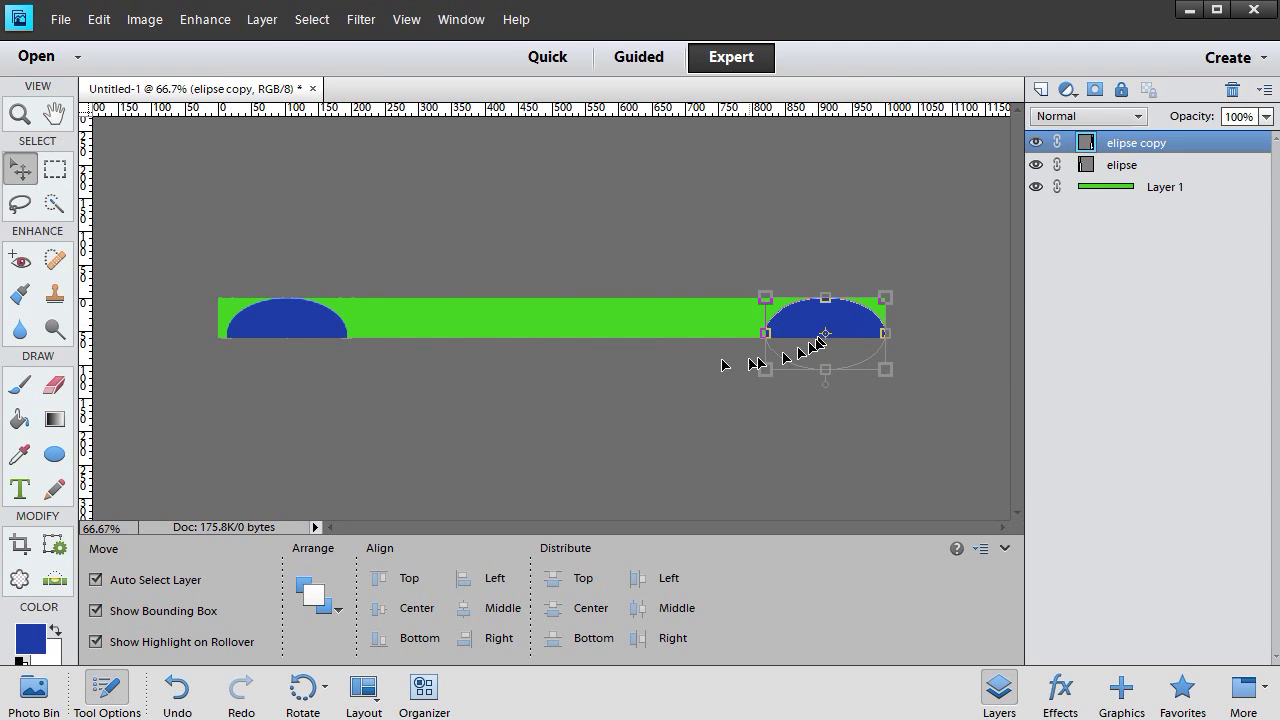
pyautogui.click(853, 419)
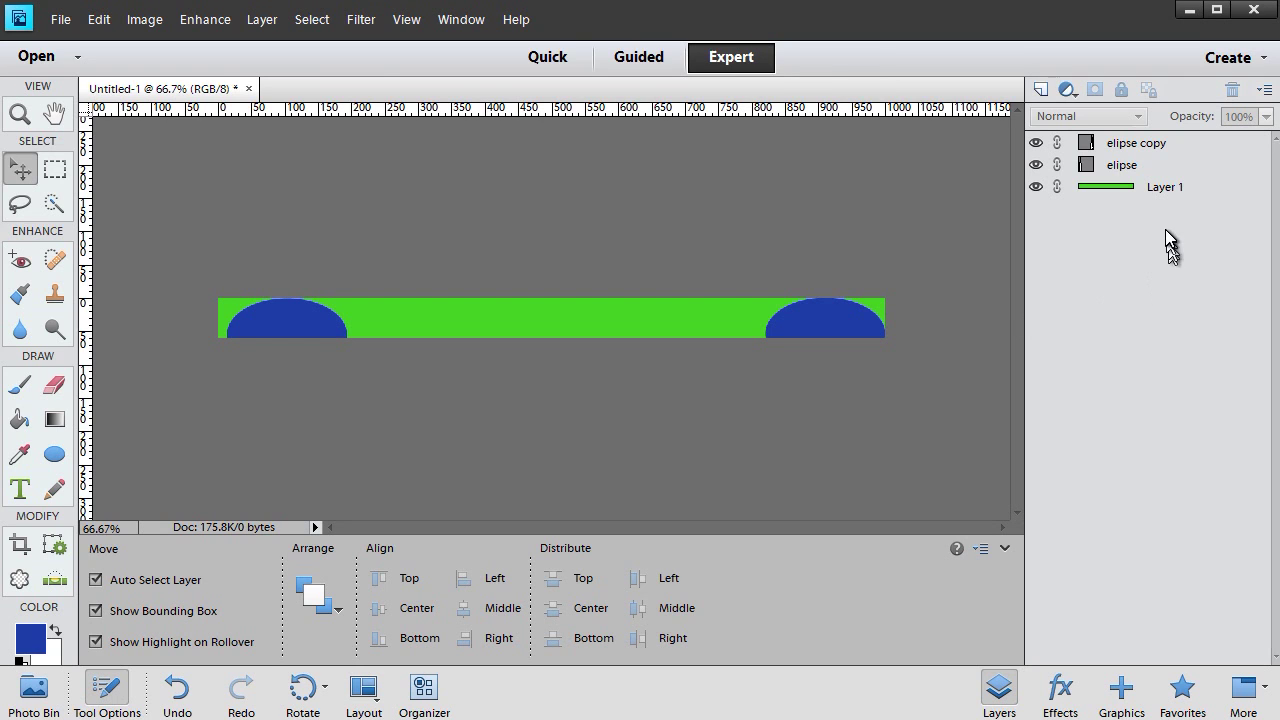
pyautogui.click(1124, 190)
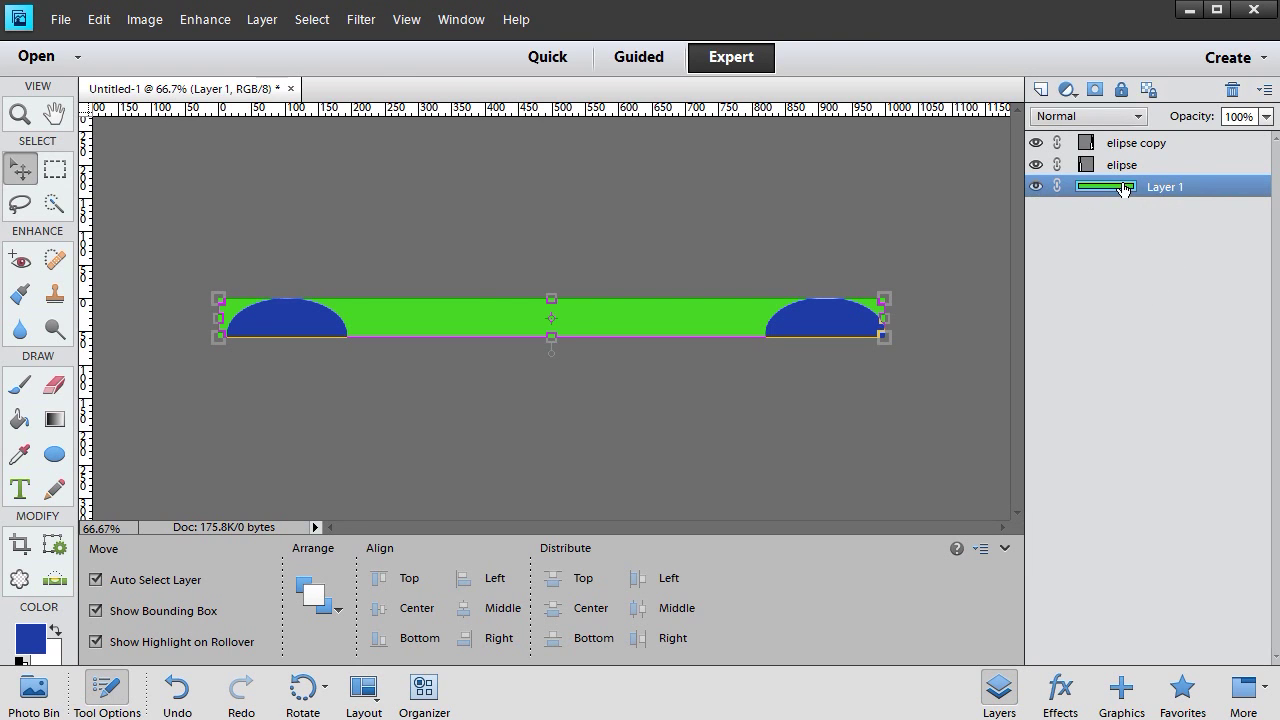
# Step: Merge Layer 1, elipse and elipse copy into a single 'elipse copy' layer
pyautogui.keyDown('ctrl'); pyautogui.click(1122, 168); pyautogui.keyUp('ctrl')
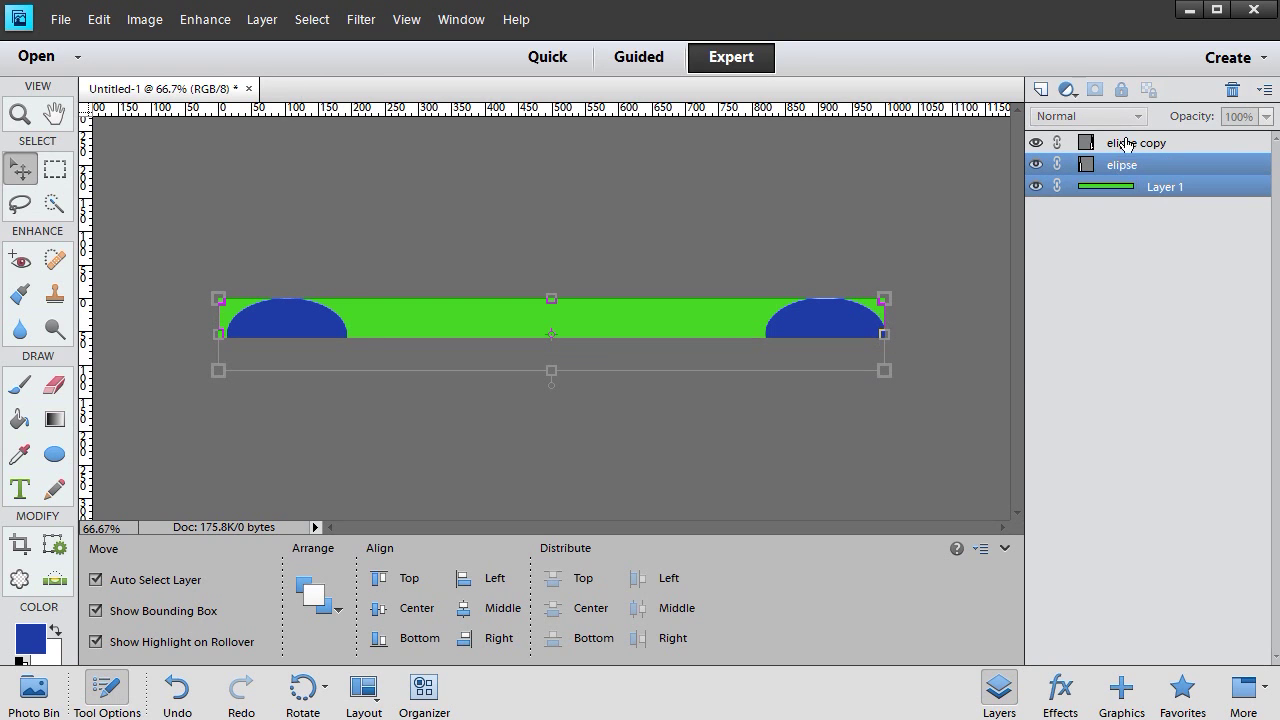
pyautogui.keyDown('ctrl'); pyautogui.click(1126, 151); pyautogui.keyUp('ctrl')
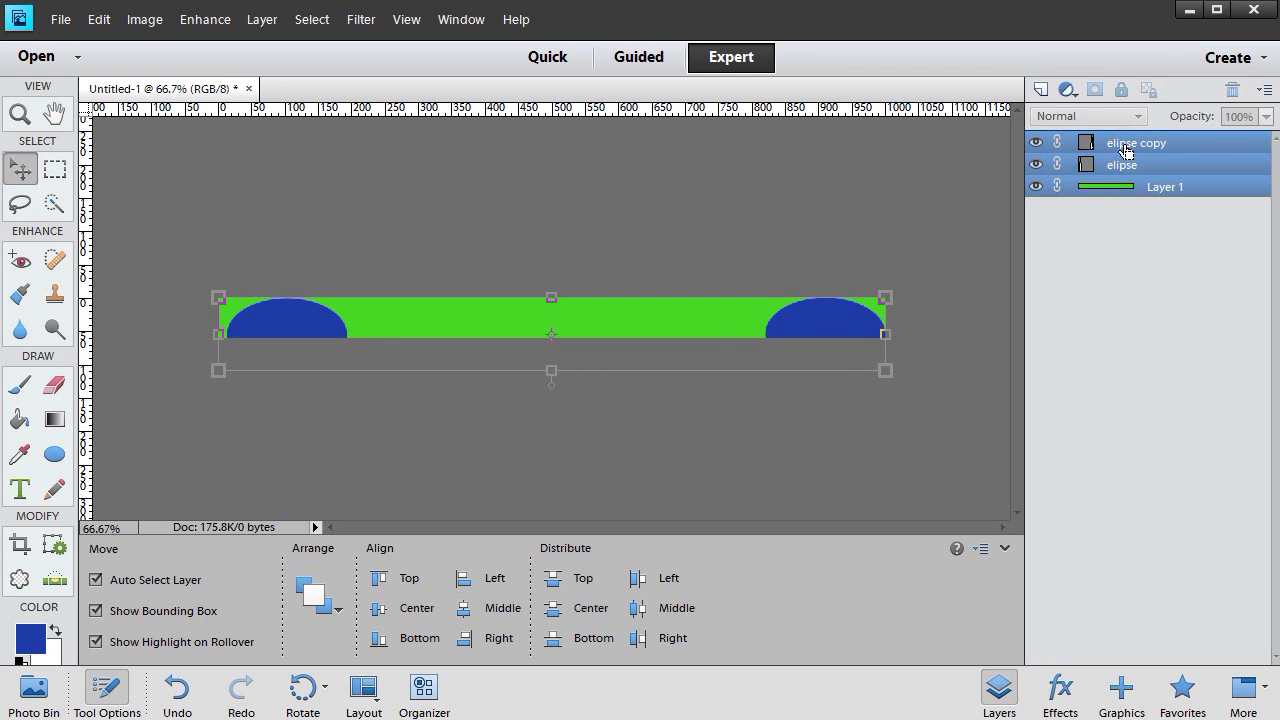
pyautogui.rightClick(1181, 168)
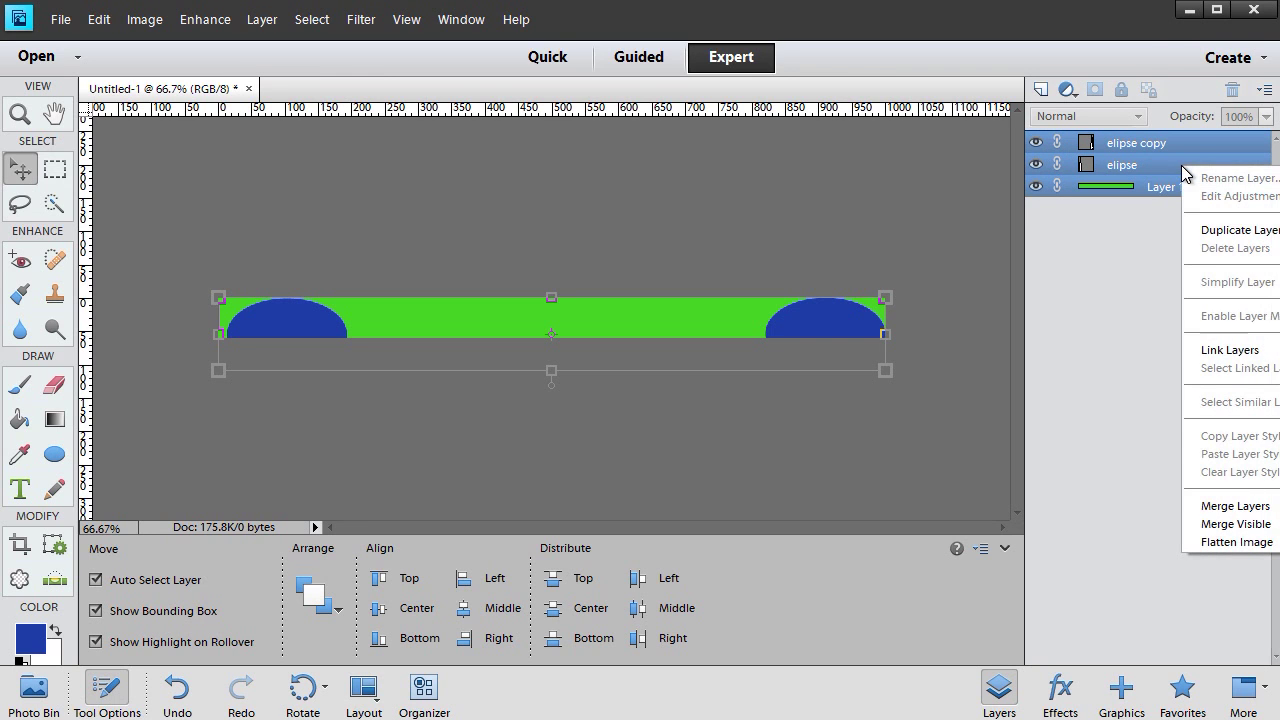
pyautogui.click(1203, 507)
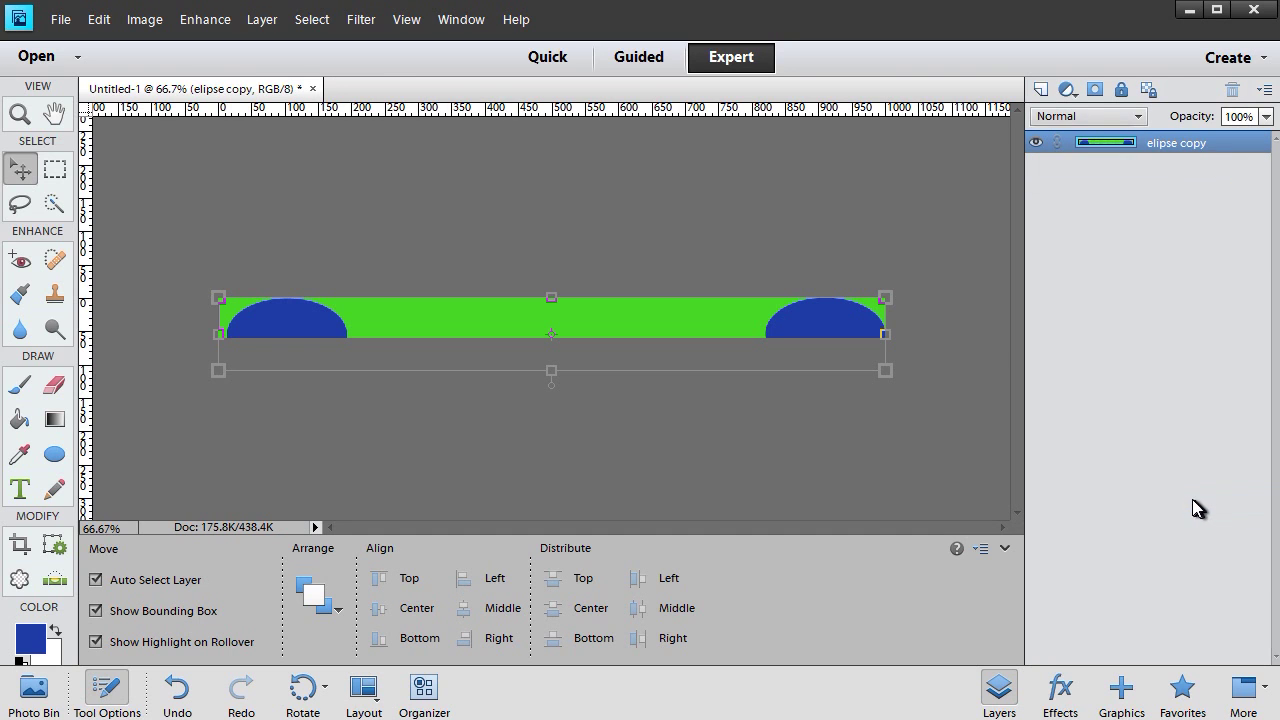
pyautogui.click(894, 240)
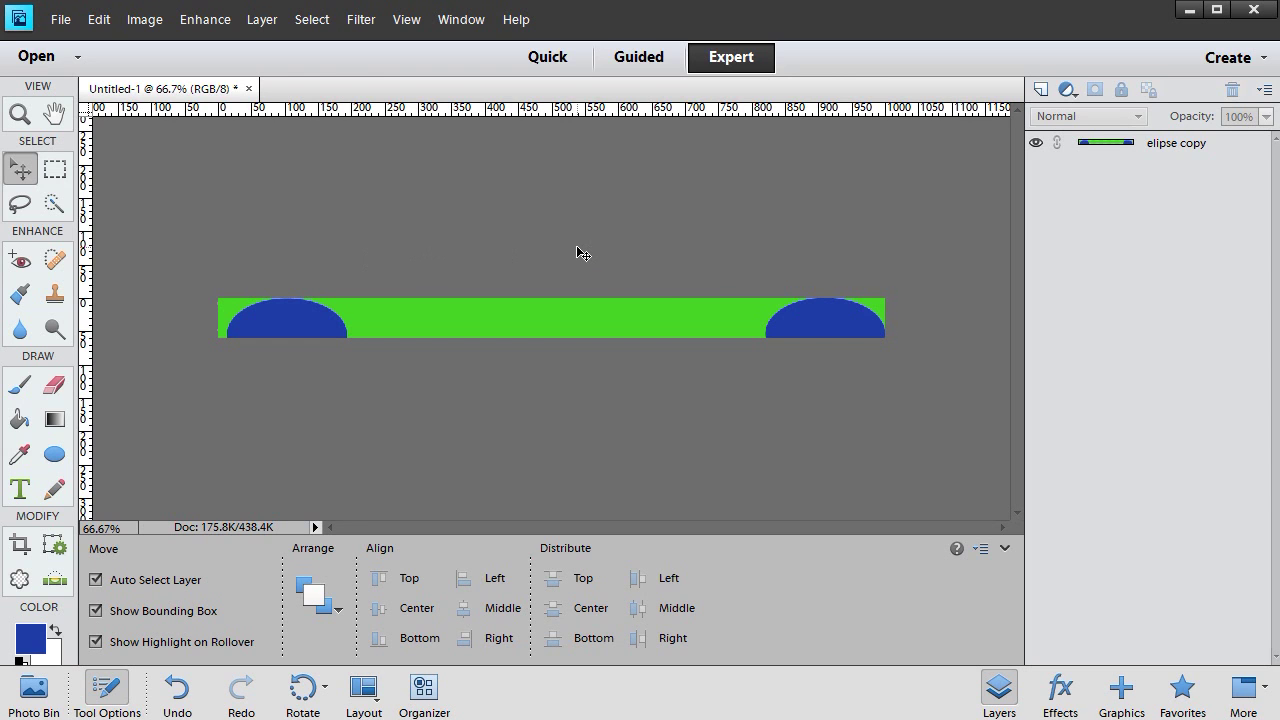
pyautogui.click(1105, 148)
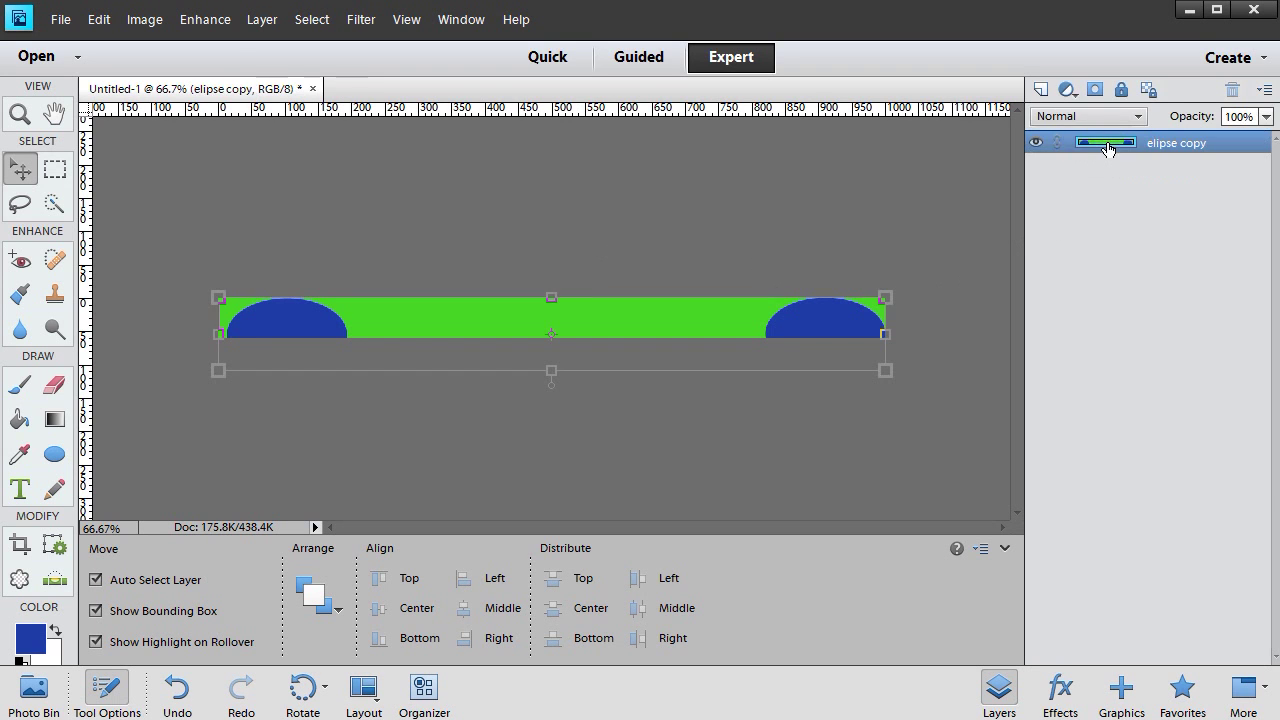
# Step: Delete the green corners above the left and right blue domes, then deselect
pyautogui.click(55, 204)
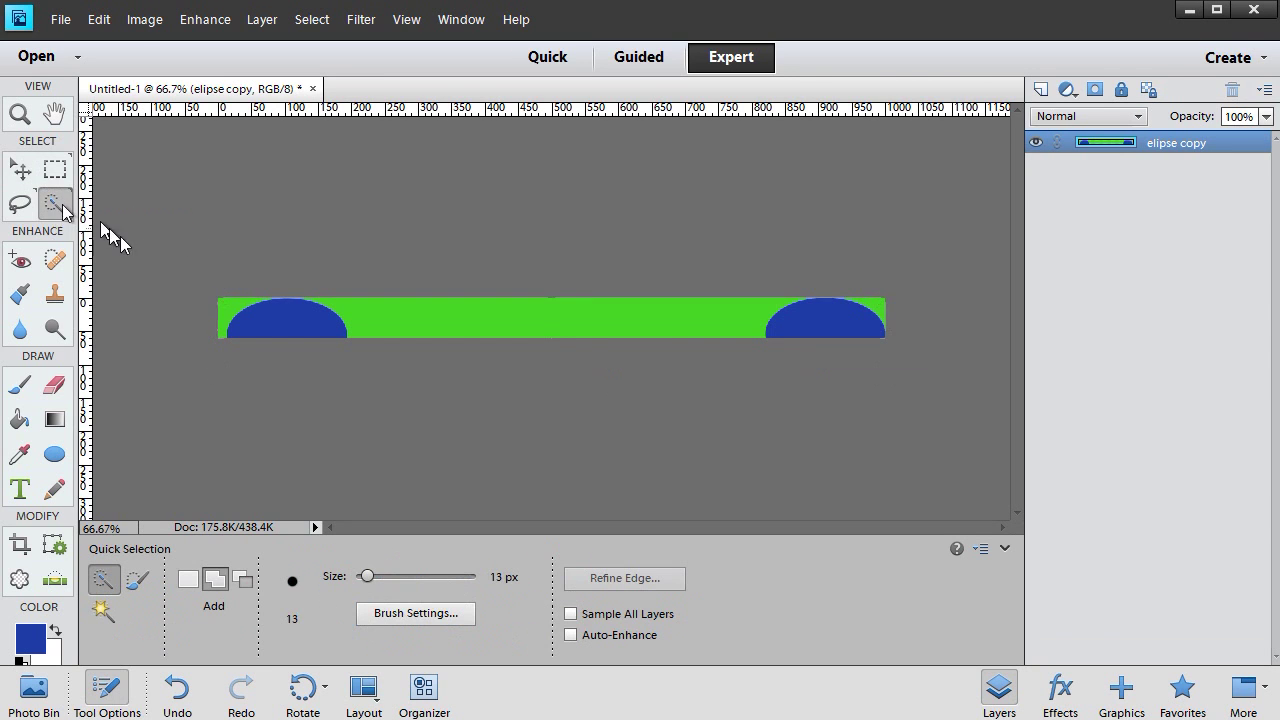
pyautogui.click(227, 305)
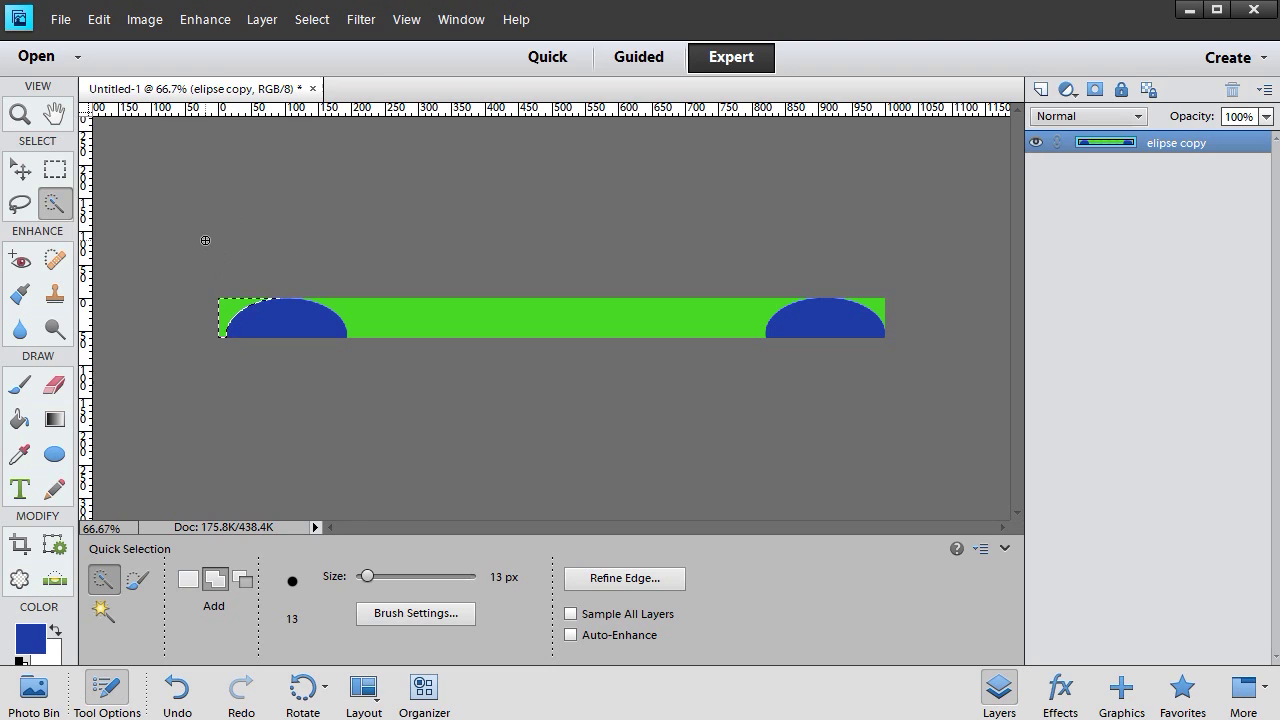
pyautogui.press('Delete')
pyautogui.click(872, 303)
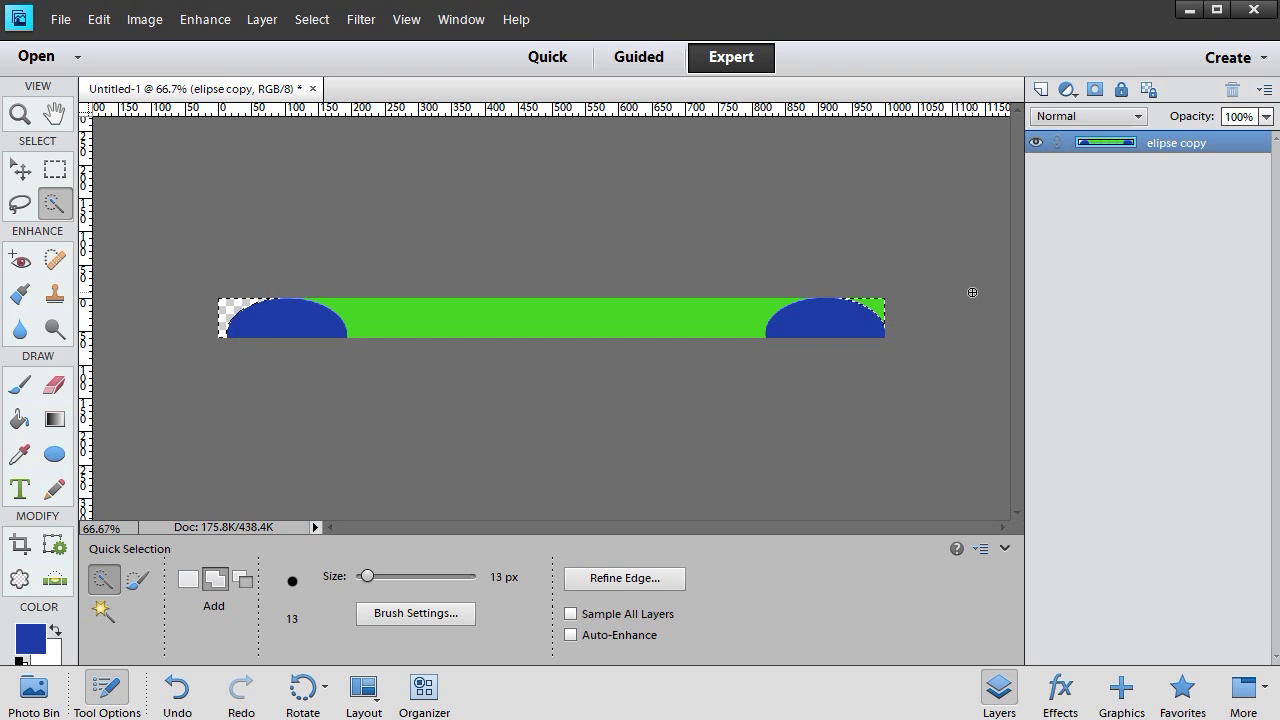
pyautogui.press('Delete')
pyautogui.hotkey('ctrl', 'd')
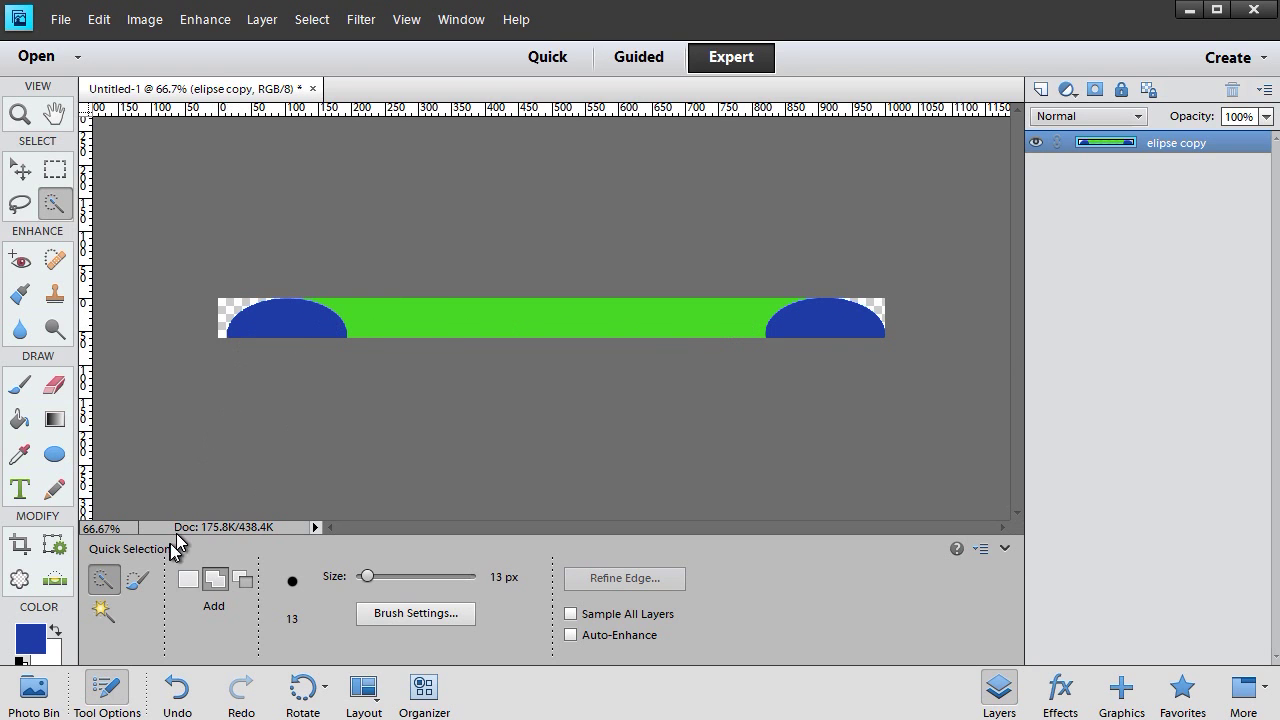
pyautogui.click(17, 422)
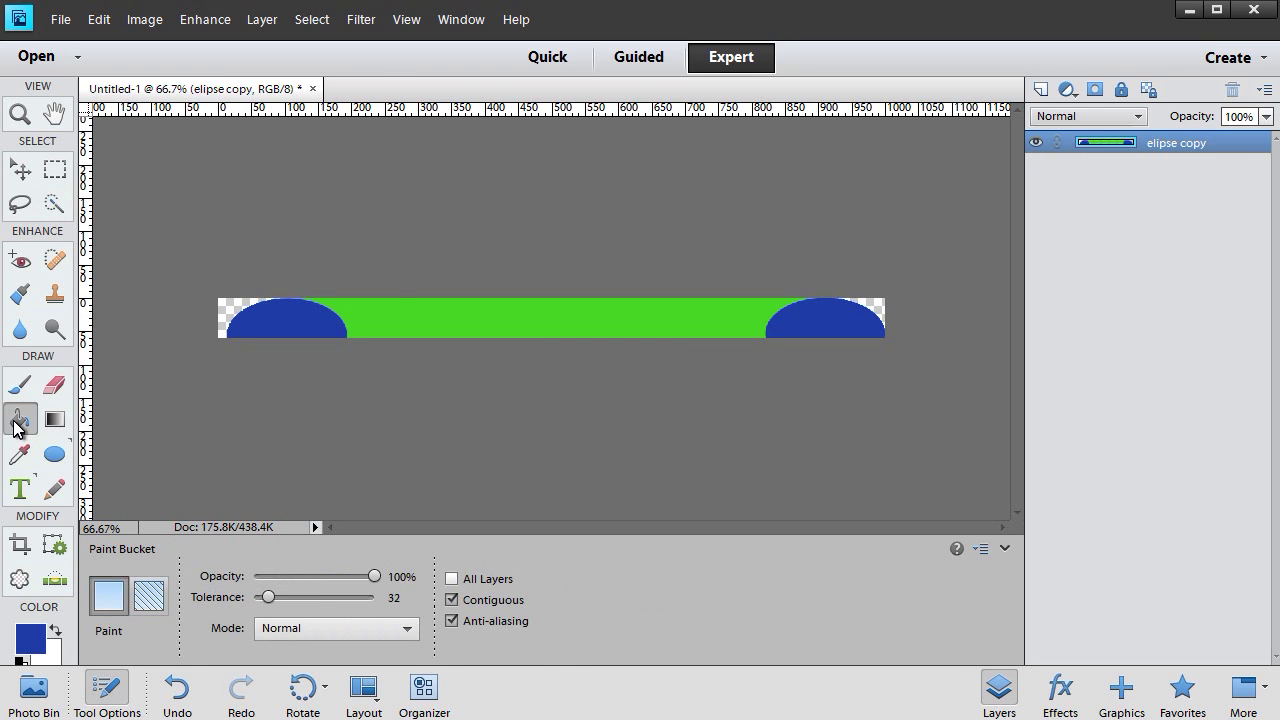
# Step: Fill the green bar and leftover ellipse-edge pixels with blue using the Paint Bucket
pyautogui.click(367, 317)
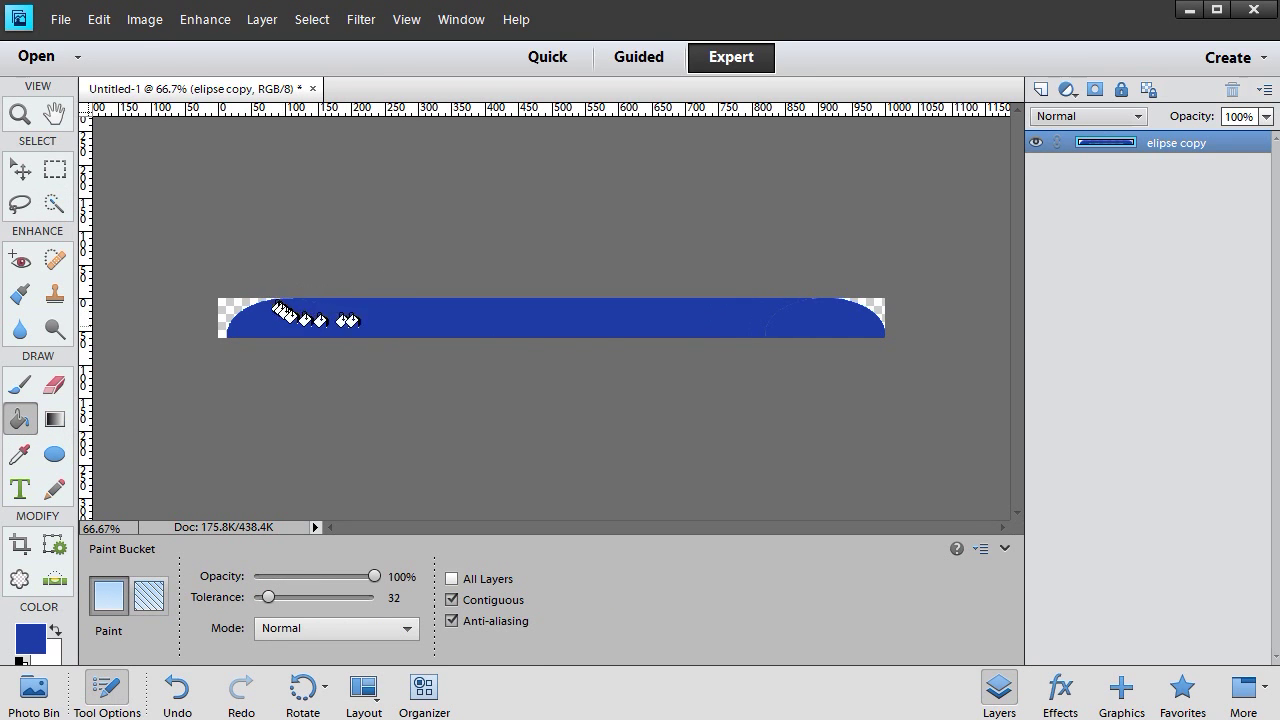
pyautogui.click(756, 306)
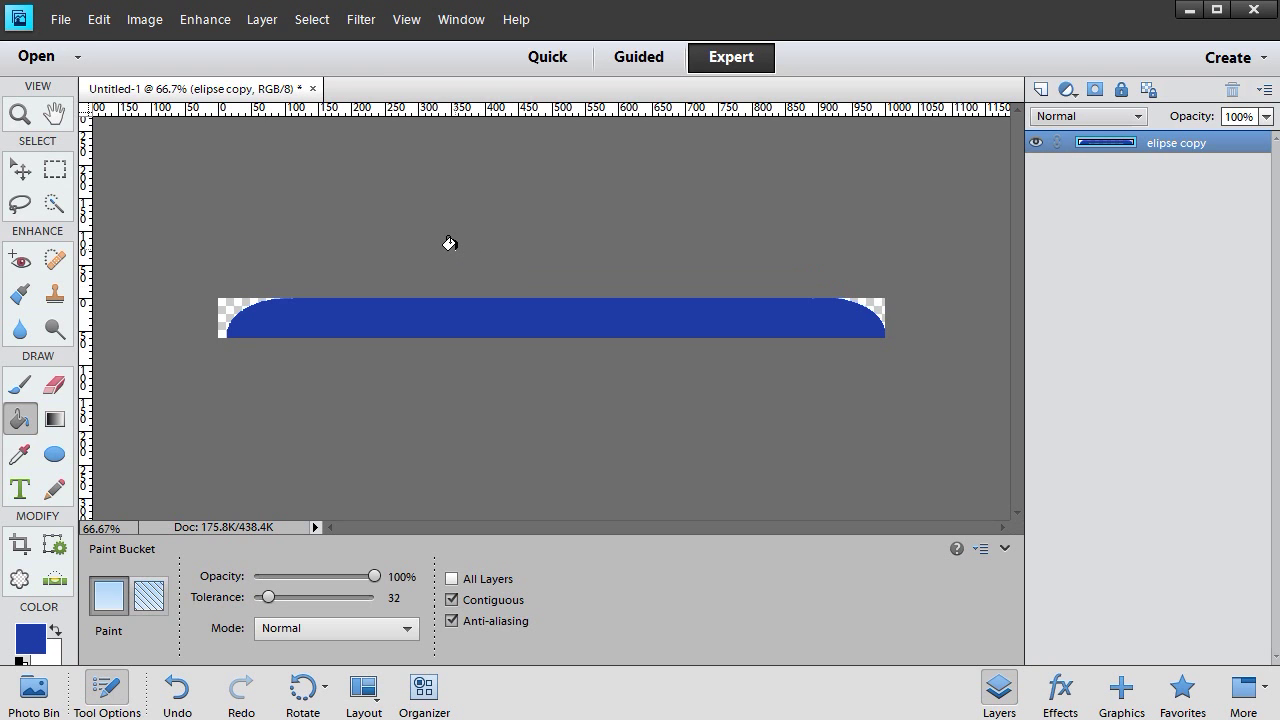
pyautogui.click(66, 28)
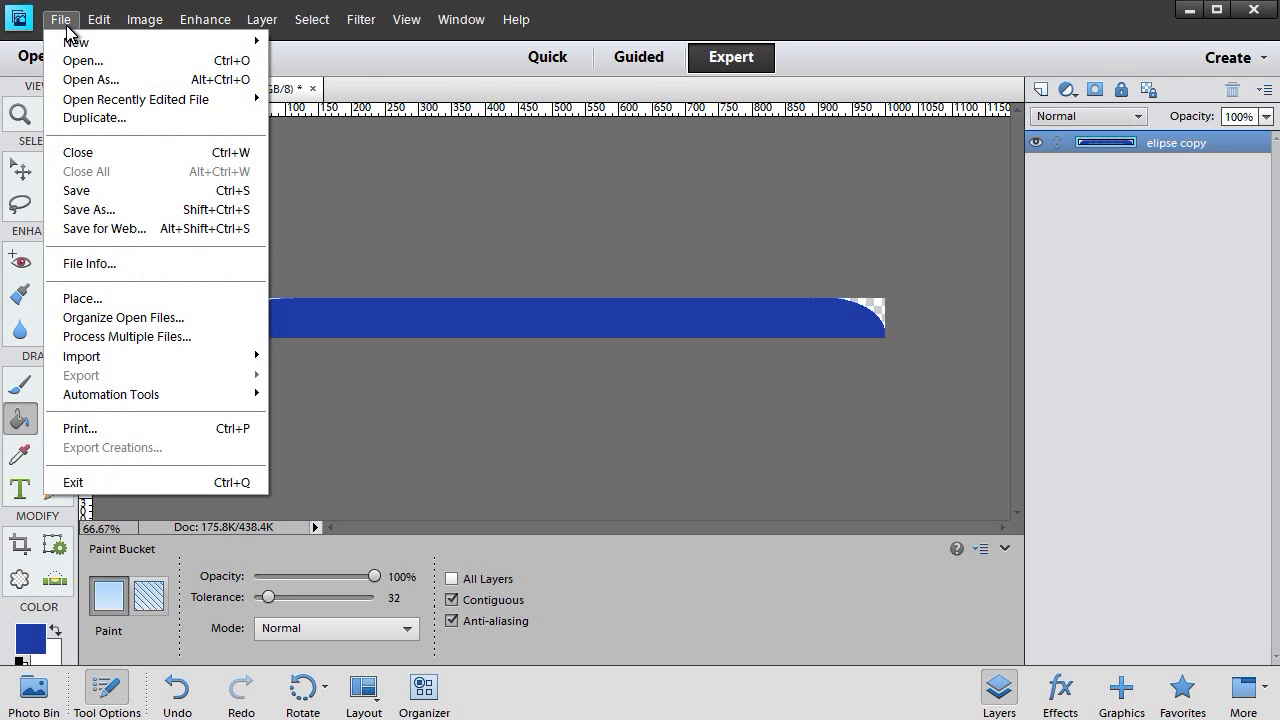
# Step: Save the banner as 'blue rectangle.psd' in Photoshop format in Display Files
pyautogui.click(133, 199)
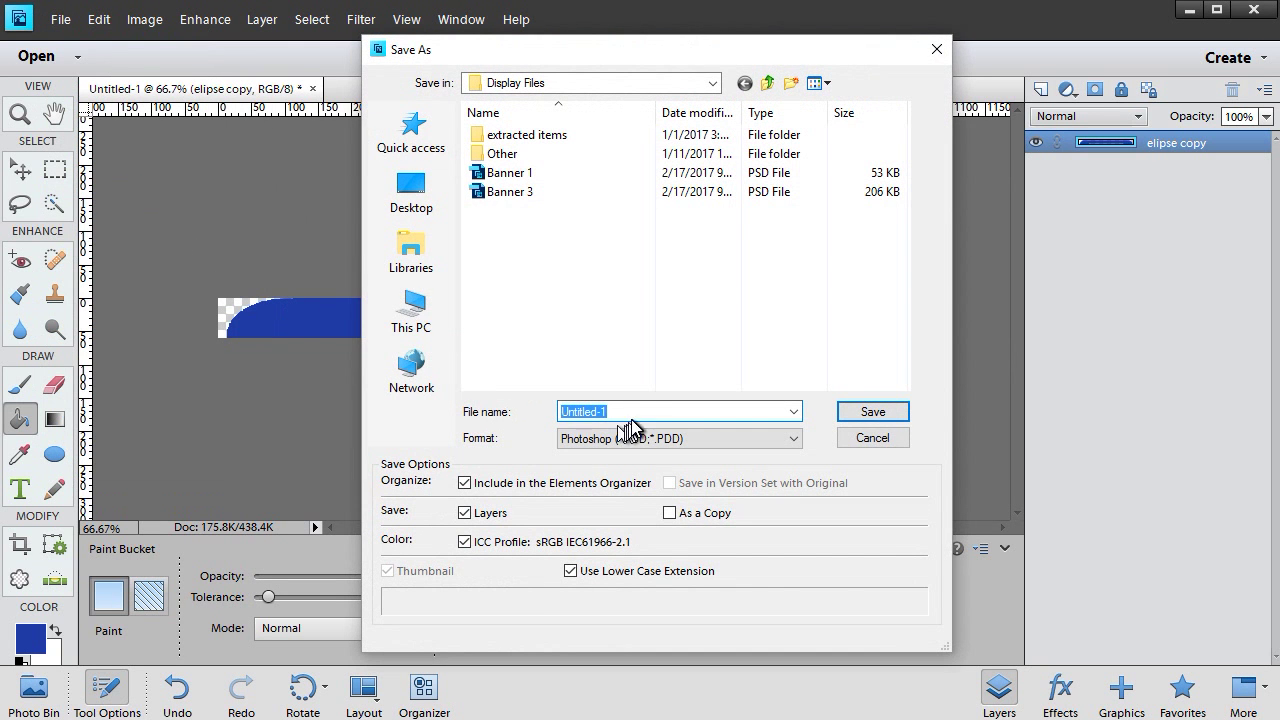
pyautogui.click(622, 411)
pyautogui.moveTo(622, 411); pyautogui.dragTo(530, 411)
pyautogui.write('blue r')
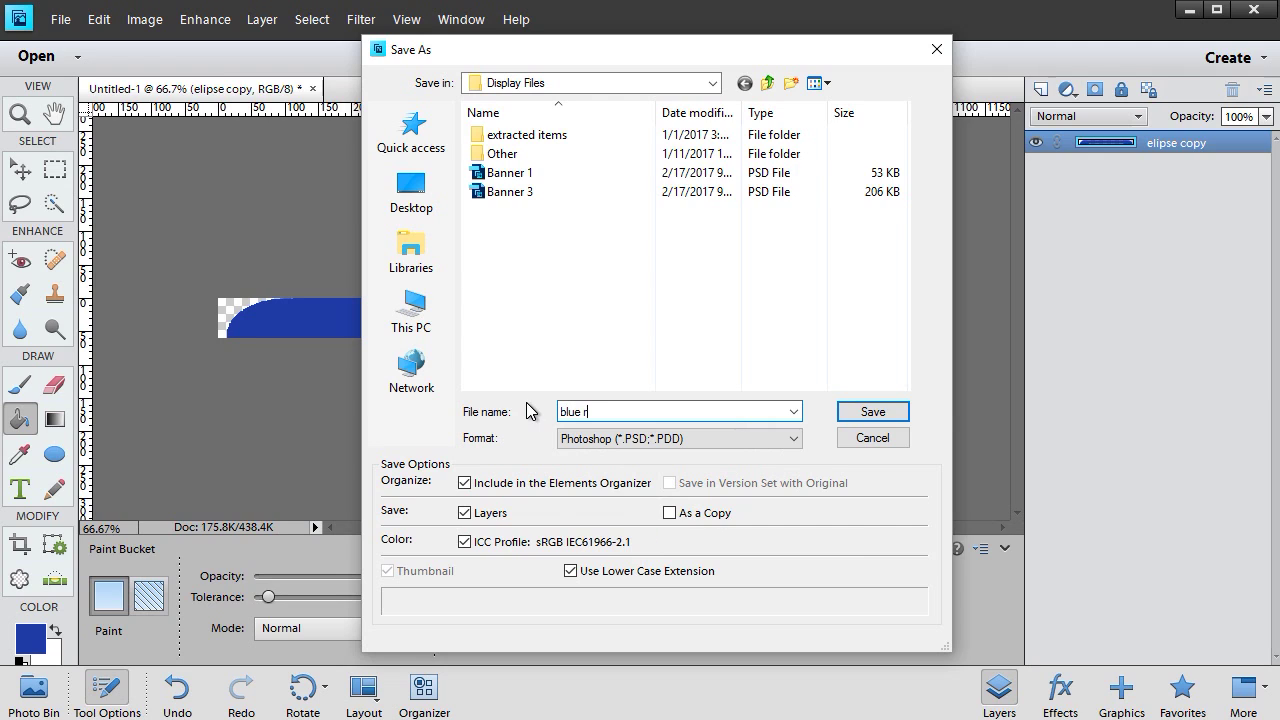
pyautogui.write('ectangle')
pyautogui.click(870, 414)
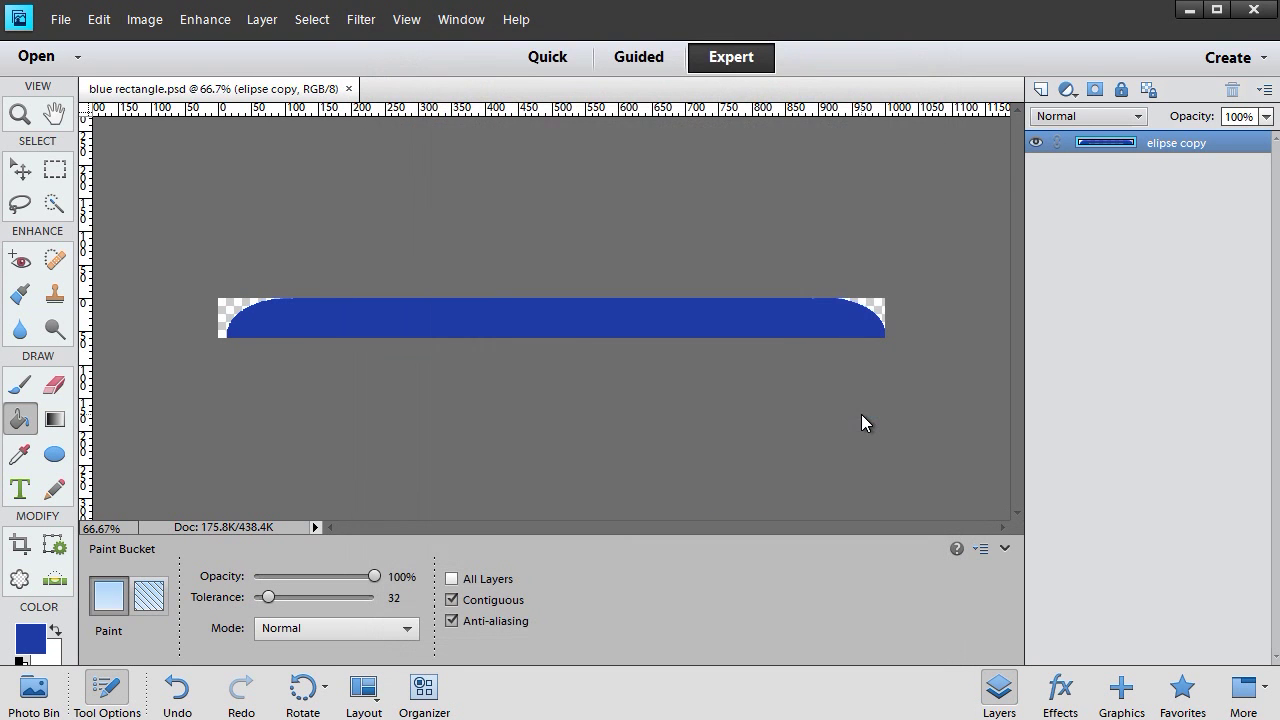
# Step: Save a PNG copy named 'blue rectangle.png' with interlacing set to none
pyautogui.click(58, 19)
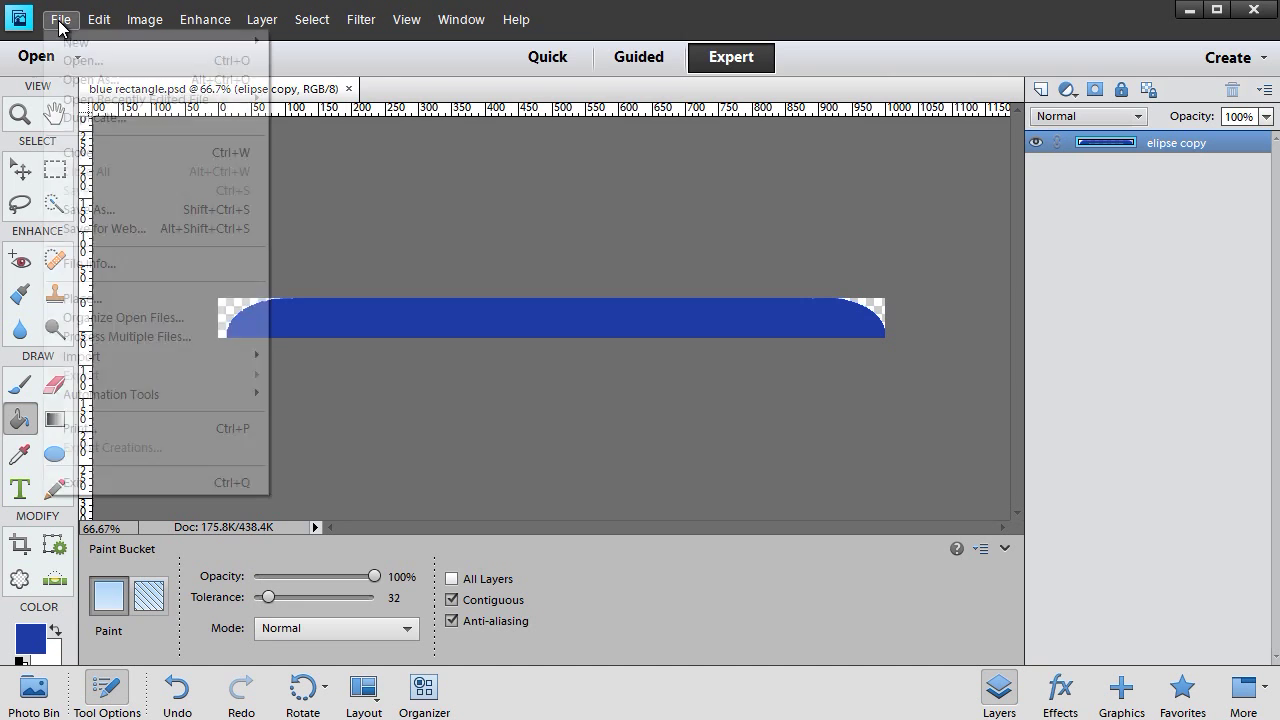
pyautogui.click(141, 209)
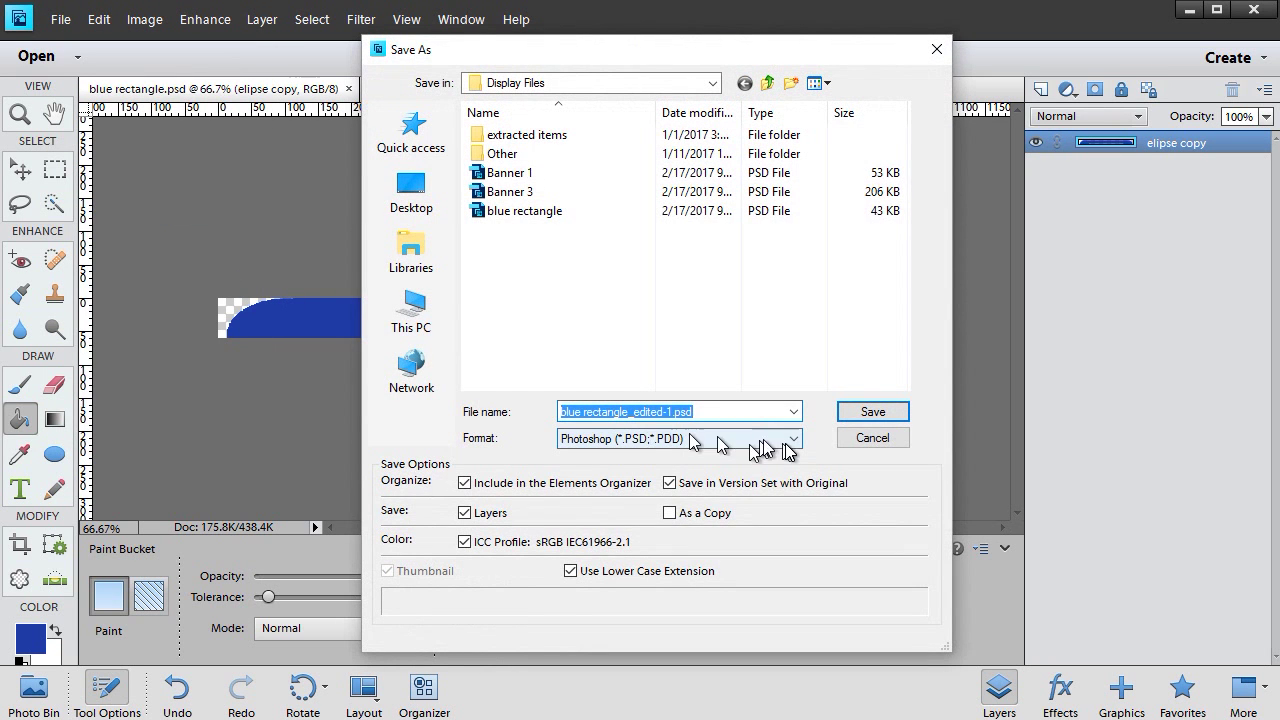
pyautogui.click(791, 443)
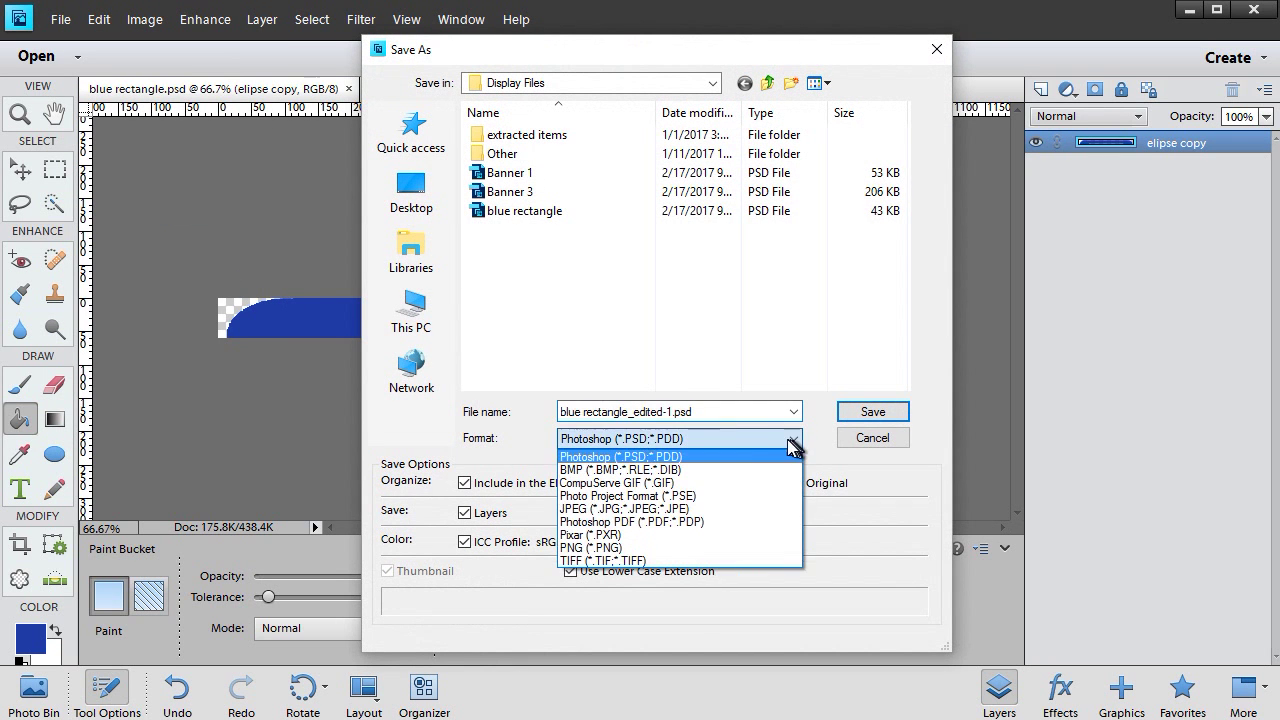
pyautogui.click(705, 548)
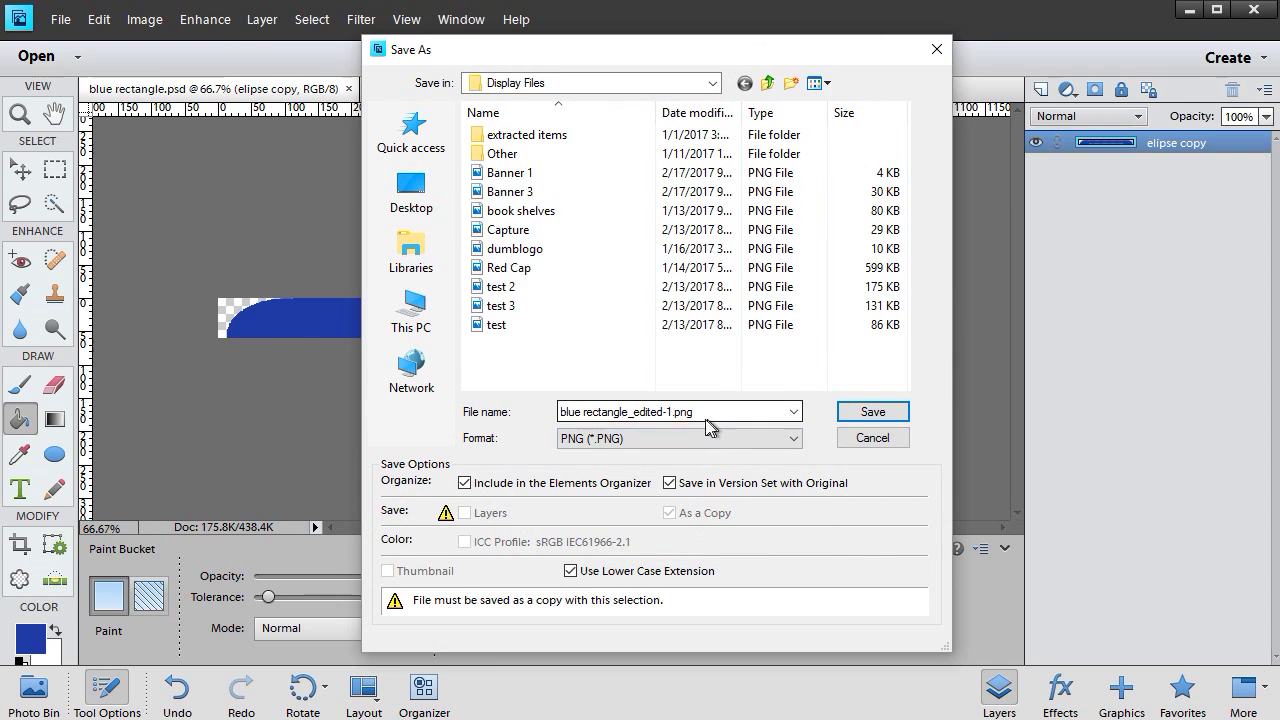
pyautogui.moveTo(628, 412); pyautogui.dragTo(740, 410)
pyautogui.press('BackSpace')
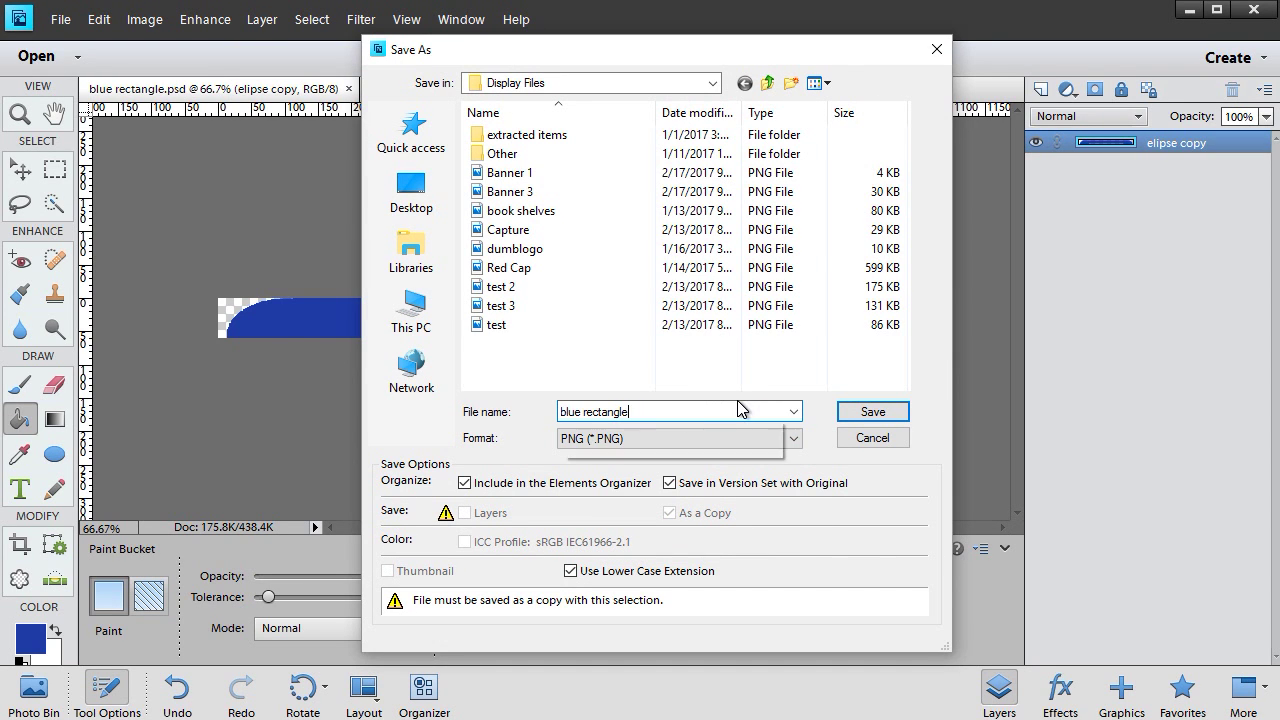
pyautogui.click(888, 424)
pyautogui.click(888, 422)
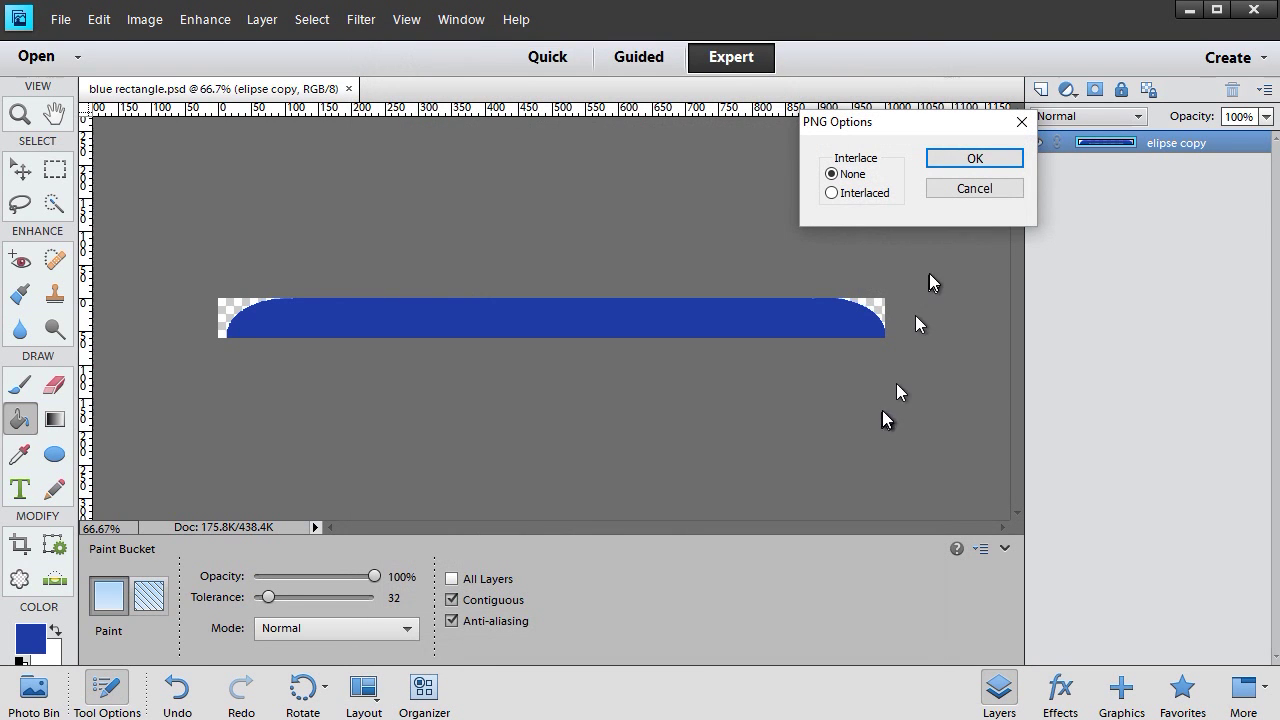
pyautogui.click(975, 159)
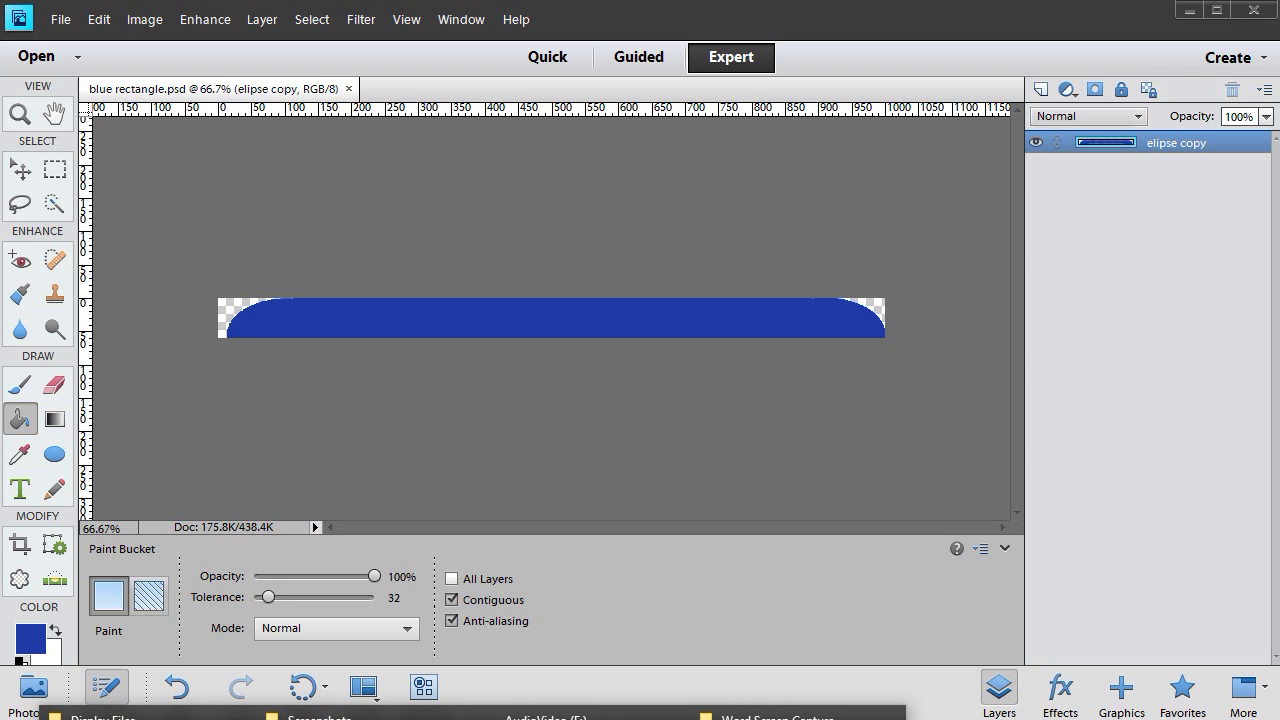
# Step: Switch to the Display Files folder and open the blue rectangle PNG to preview the banner
pyautogui.click(90, 716)
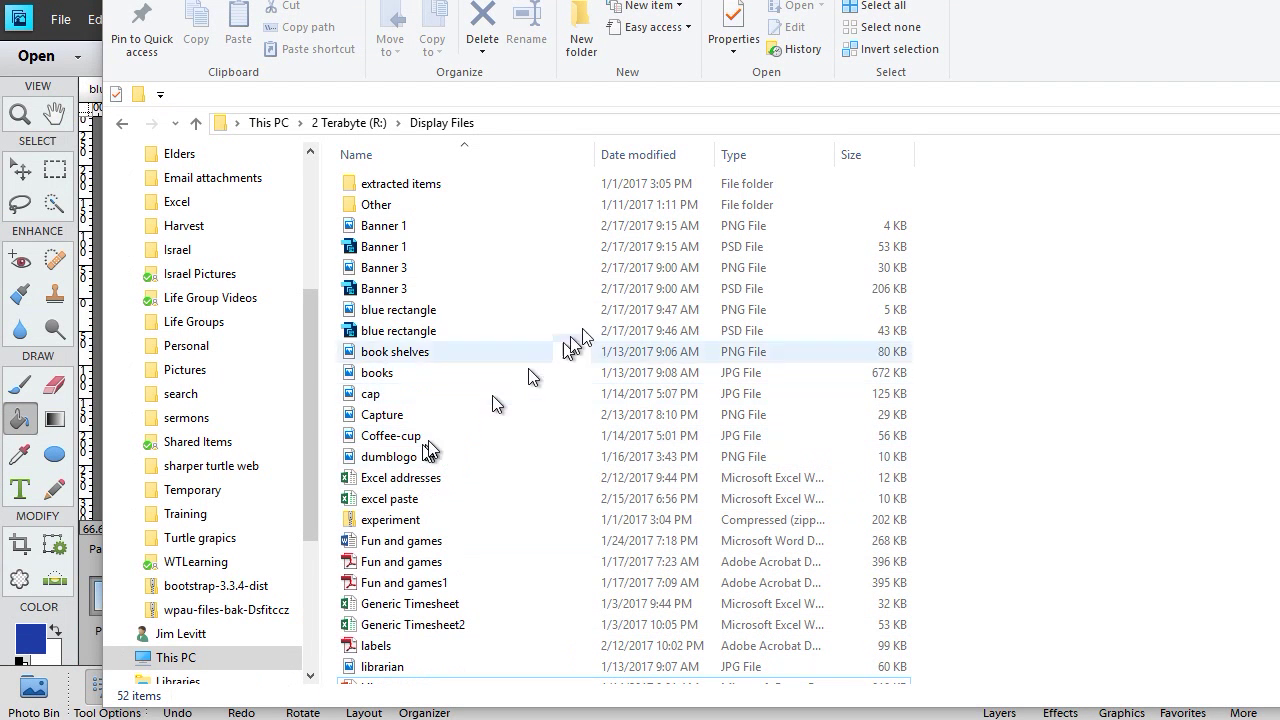
pyautogui.doubleClick(420, 318)
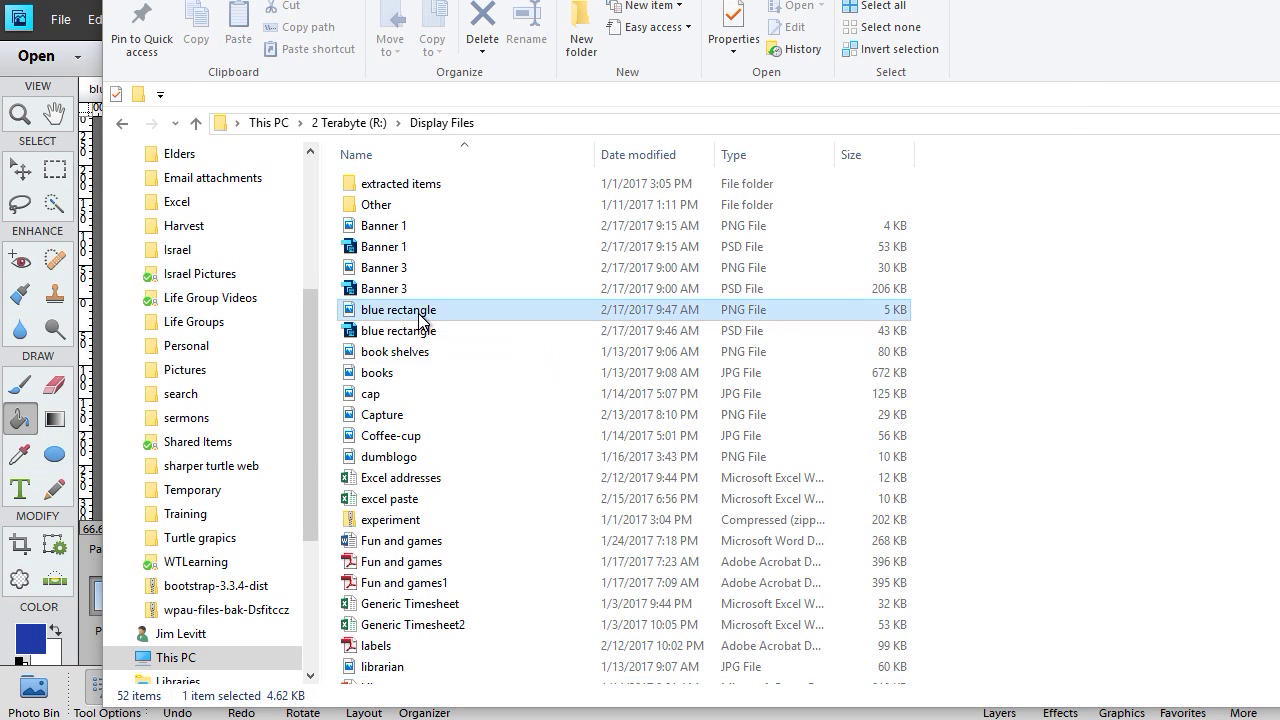